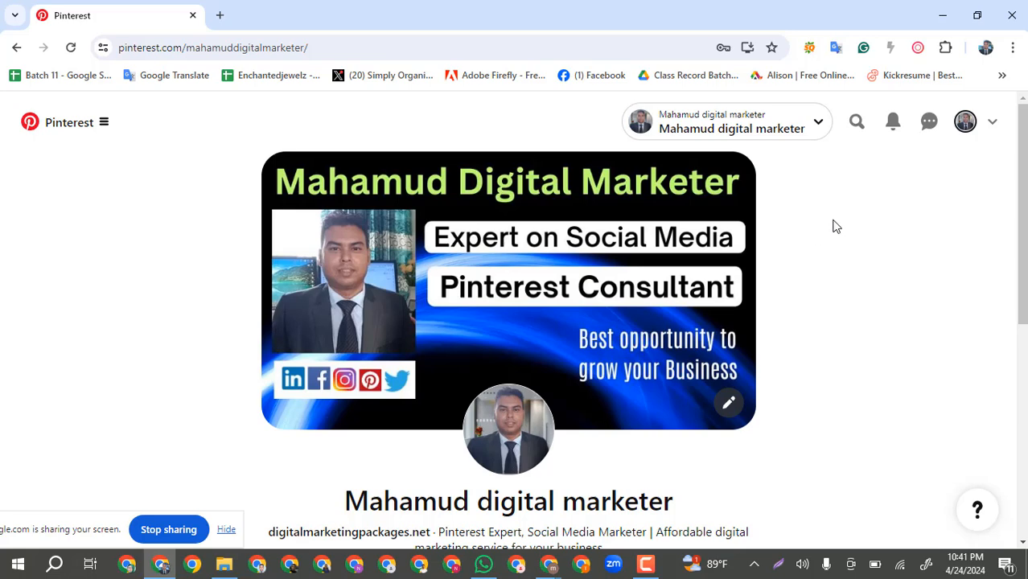
{"action": "scroll", "coordinate": [835, 227], "scroll_direction": "down", "scroll_amount": 3}
{"action": "scroll", "coordinate": [835, 226], "scroll_direction": "up", "scroll_amount": 3}
{"action": "left_click", "coordinate": [68, 125]}
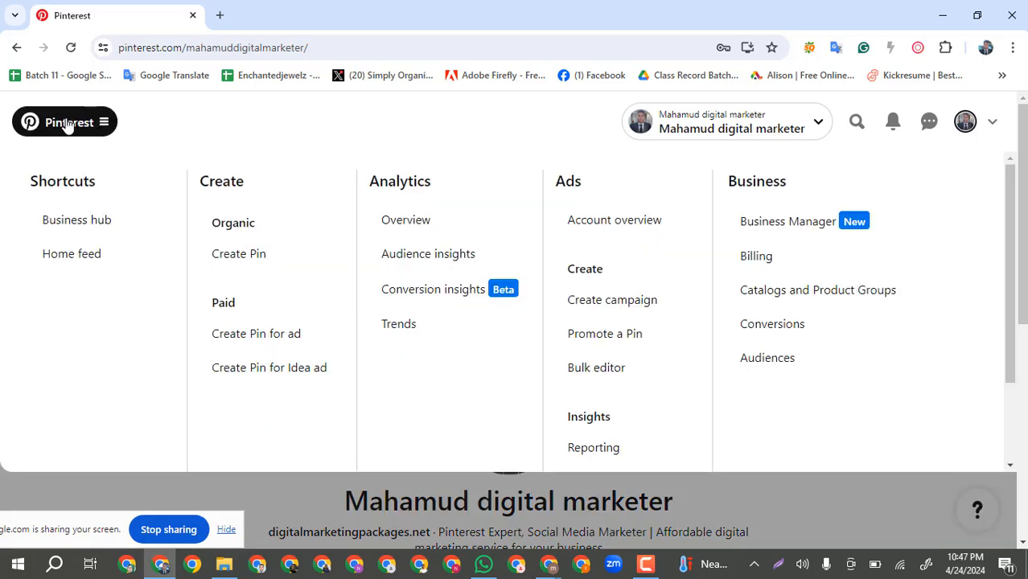
{"action": "left_click", "coordinate": [107, 122]}
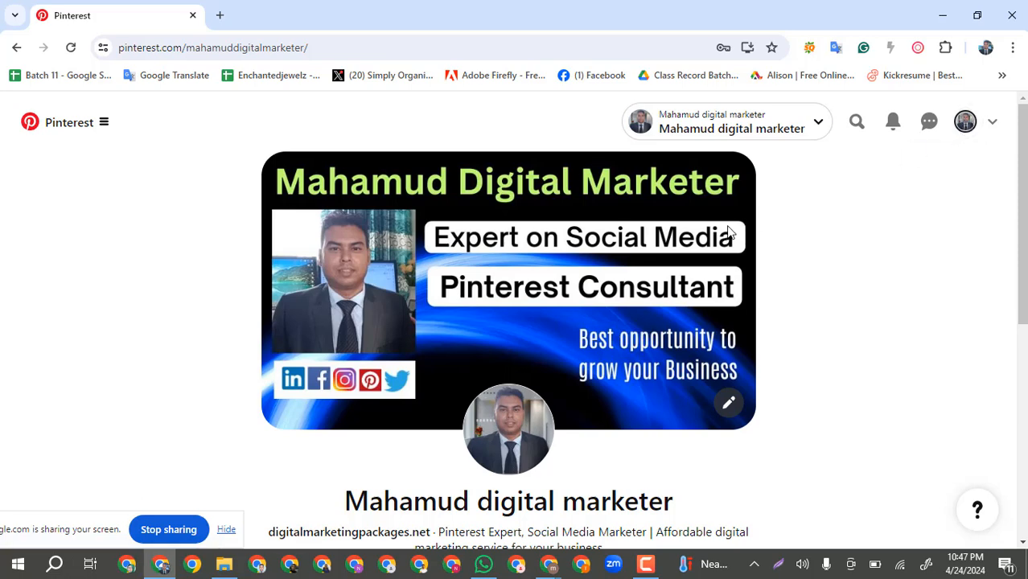
Step: Open the Business hub, and return to the business account's profile page
{"action": "left_click", "coordinate": [105, 125]}
{"action": "left_click", "coordinate": [72, 226]}
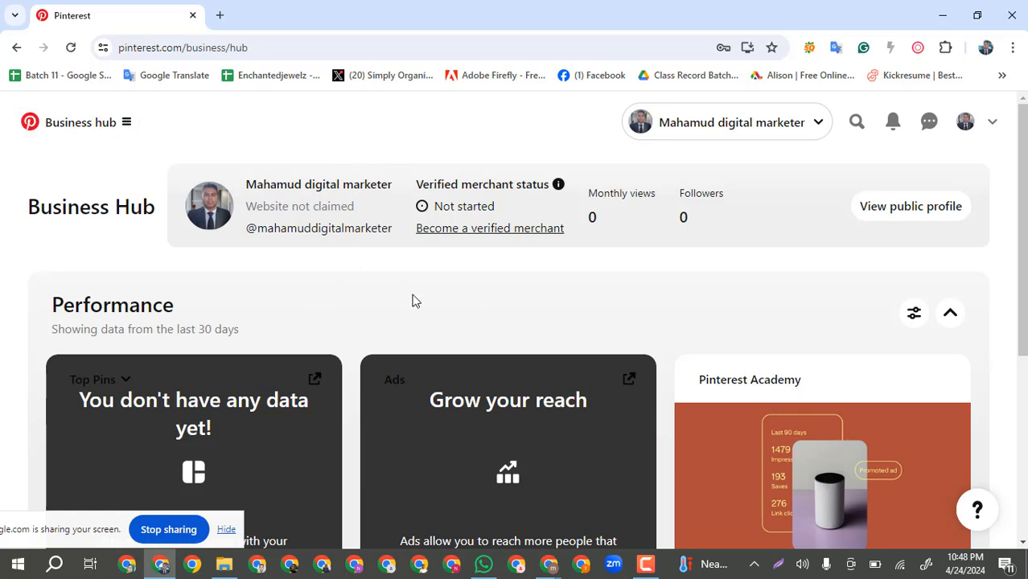
{"action": "left_click", "coordinate": [994, 123]}
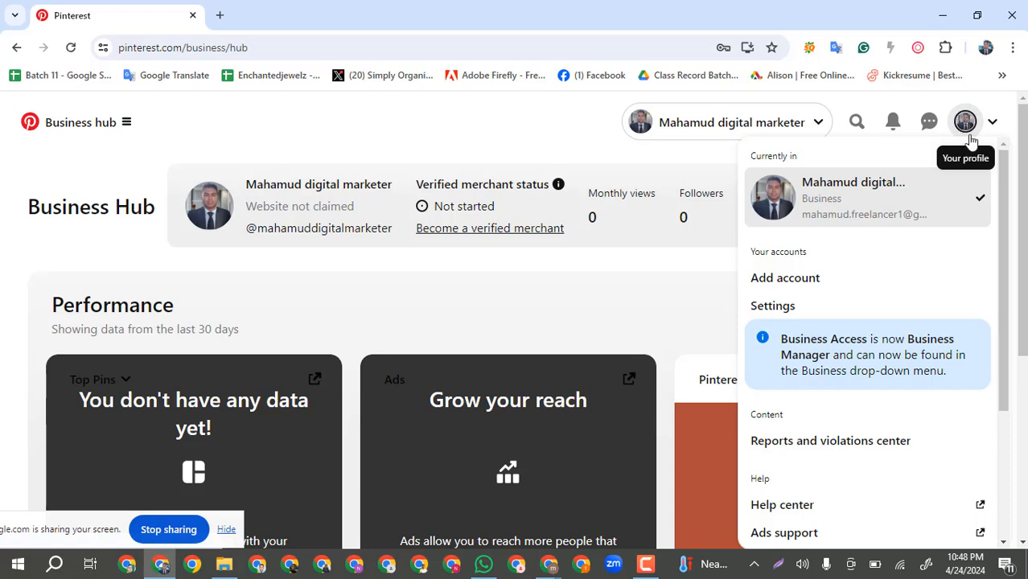
{"action": "left_click", "coordinate": [966, 122]}
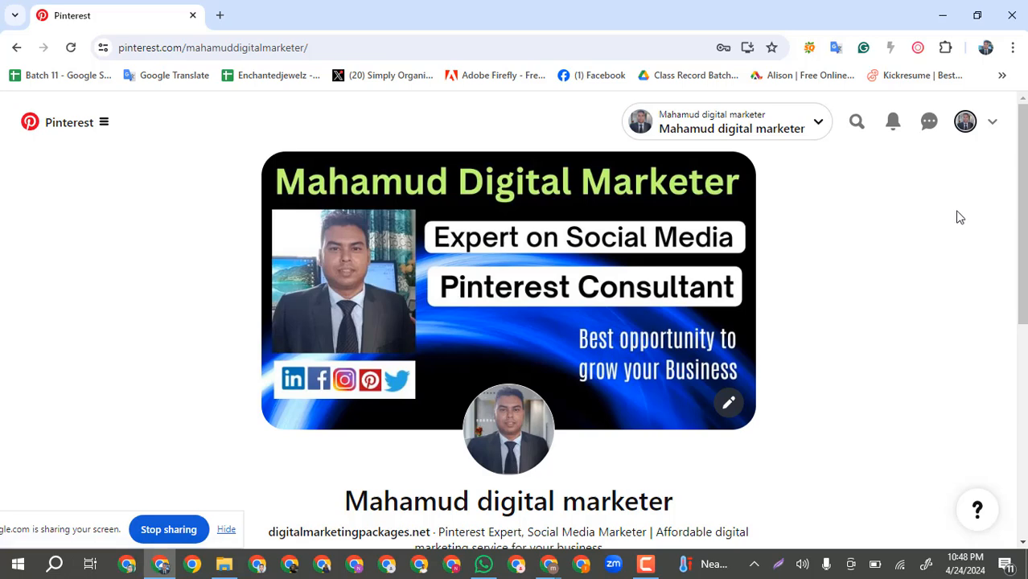
Step: Look over the profile page and the available options for creating Pins and boards
{"action": "scroll", "coordinate": [923, 282], "scroll_direction": "down", "scroll_amount": 5}
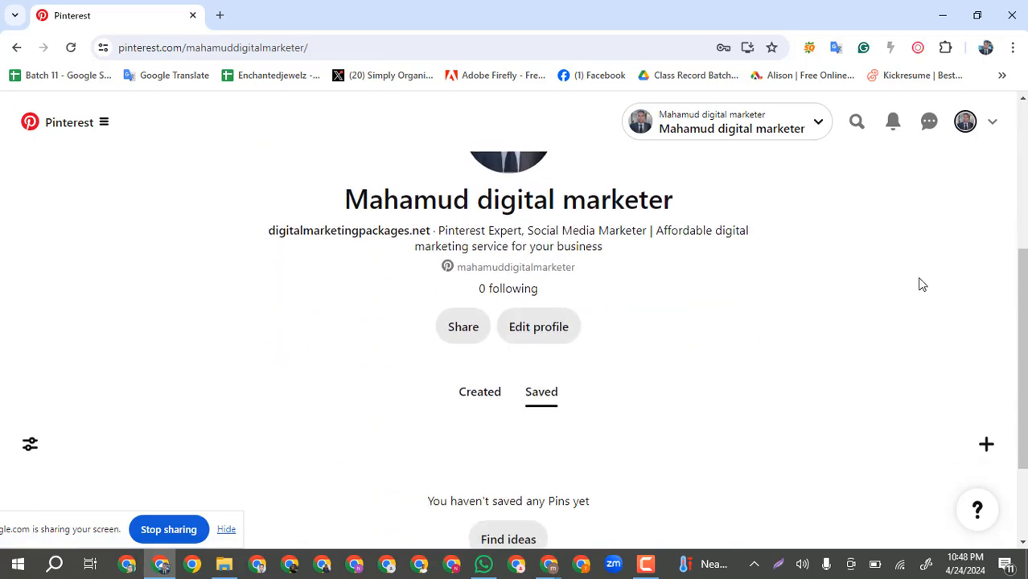
{"action": "scroll", "coordinate": [848, 375], "scroll_direction": "up", "scroll_amount": 5}
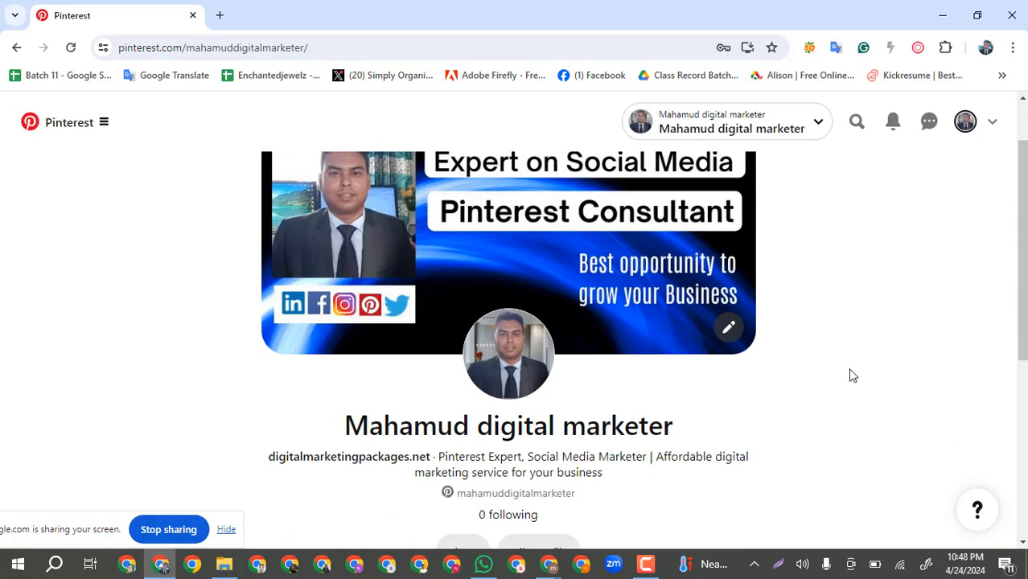
{"action": "scroll", "coordinate": [776, 277], "scroll_direction": "down", "scroll_amount": 2}
{"action": "scroll", "coordinate": [776, 277], "scroll_direction": "up", "scroll_amount": 2}
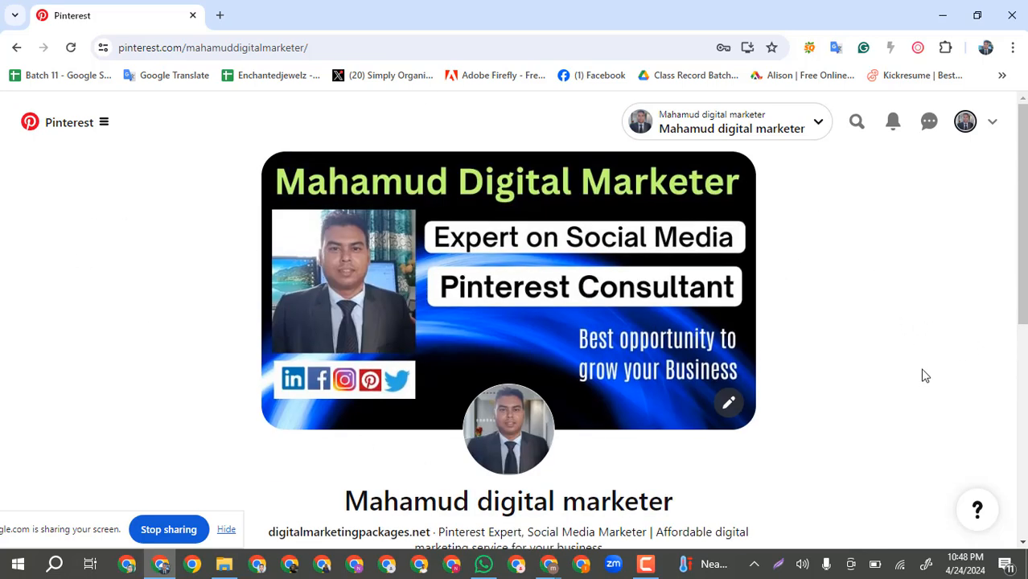
{"action": "scroll", "coordinate": [924, 376], "scroll_direction": "down", "scroll_amount": 5}
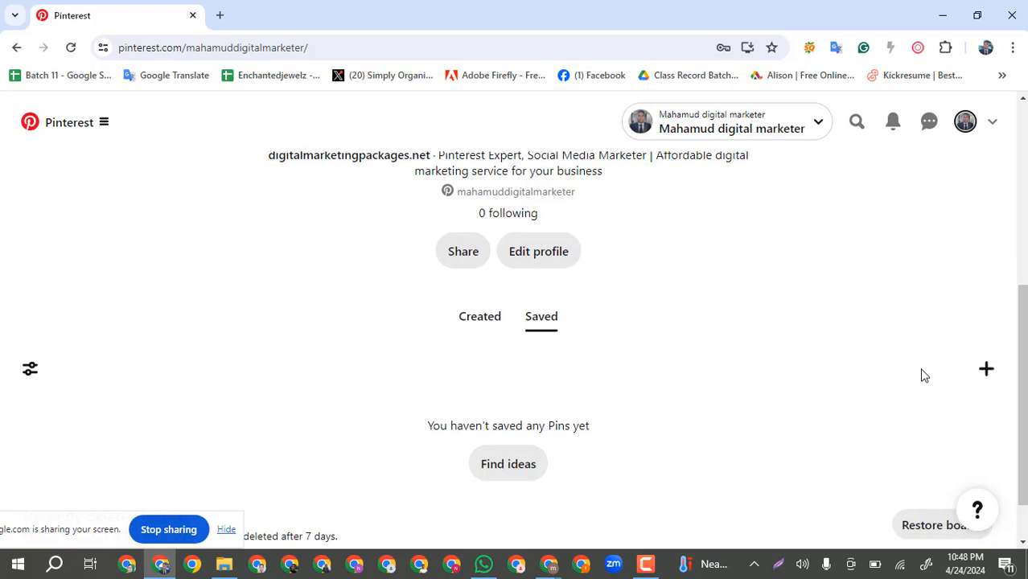
{"action": "left_click", "coordinate": [987, 371]}
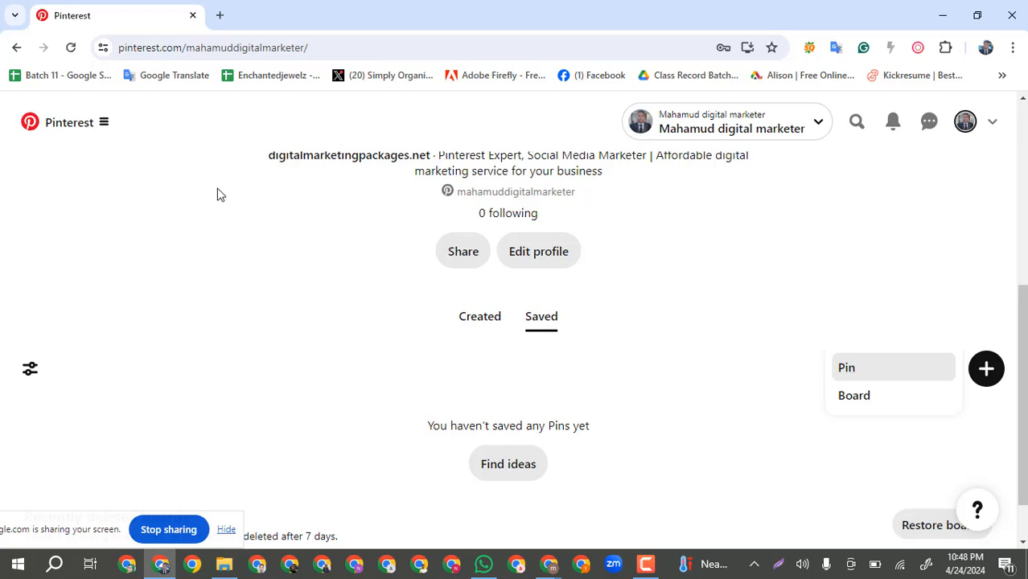
{"action": "left_click", "coordinate": [100, 124]}
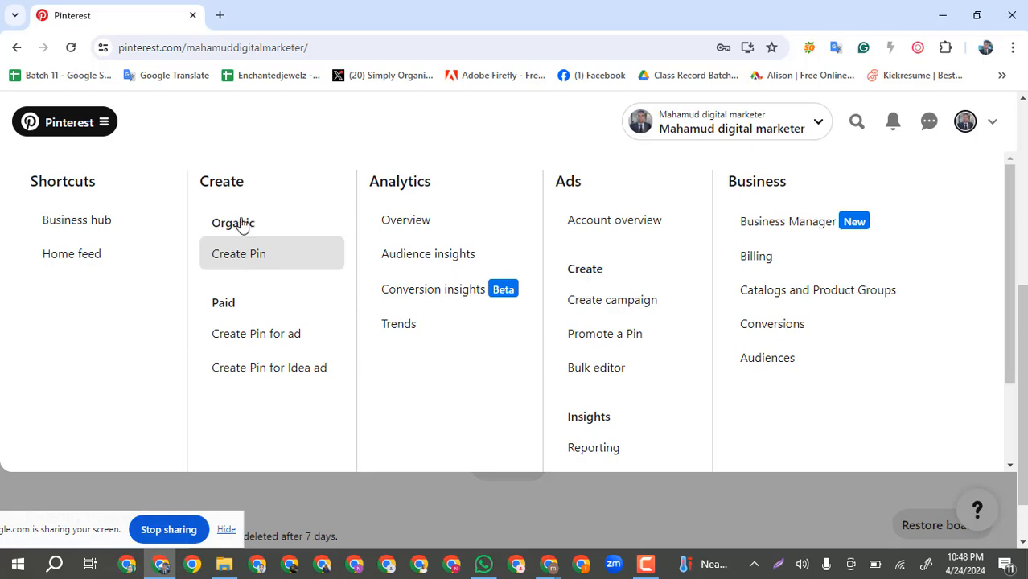
{"action": "left_click", "coordinate": [969, 125]}
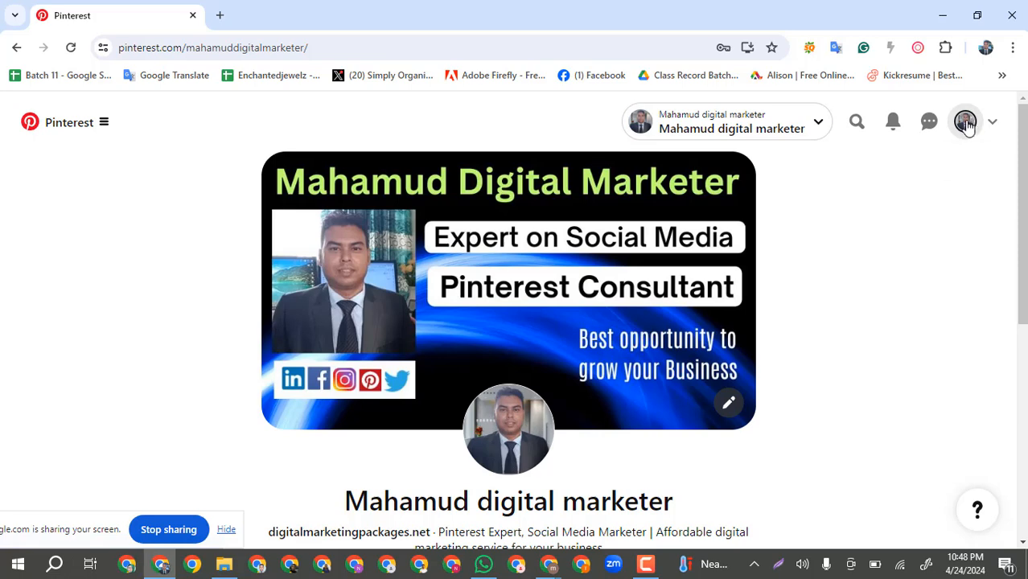
Step: Start a new board from the profile's saved section and enter "Social media marketing" as its name
{"action": "scroll", "coordinate": [859, 328], "scroll_direction": "down", "scroll_amount": 5}
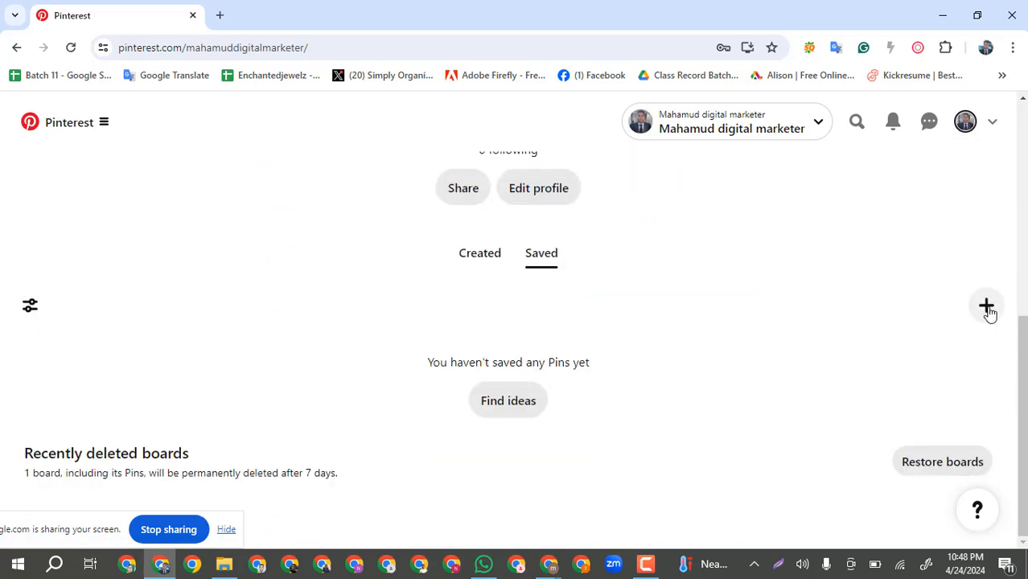
{"action": "left_click", "coordinate": [987, 307]}
{"action": "left_click", "coordinate": [860, 336]}
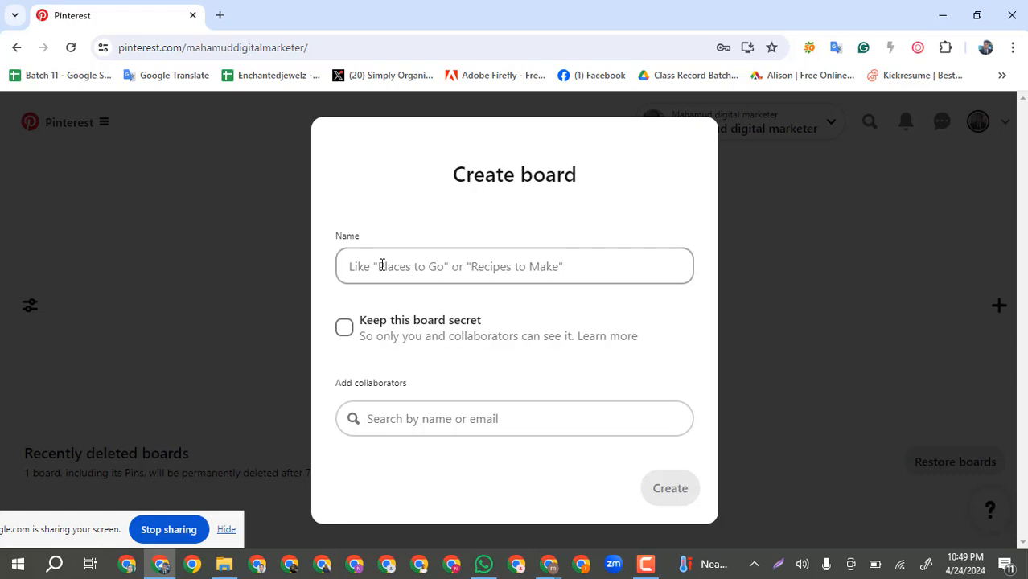
{"action": "left_click", "coordinate": [383, 265]}
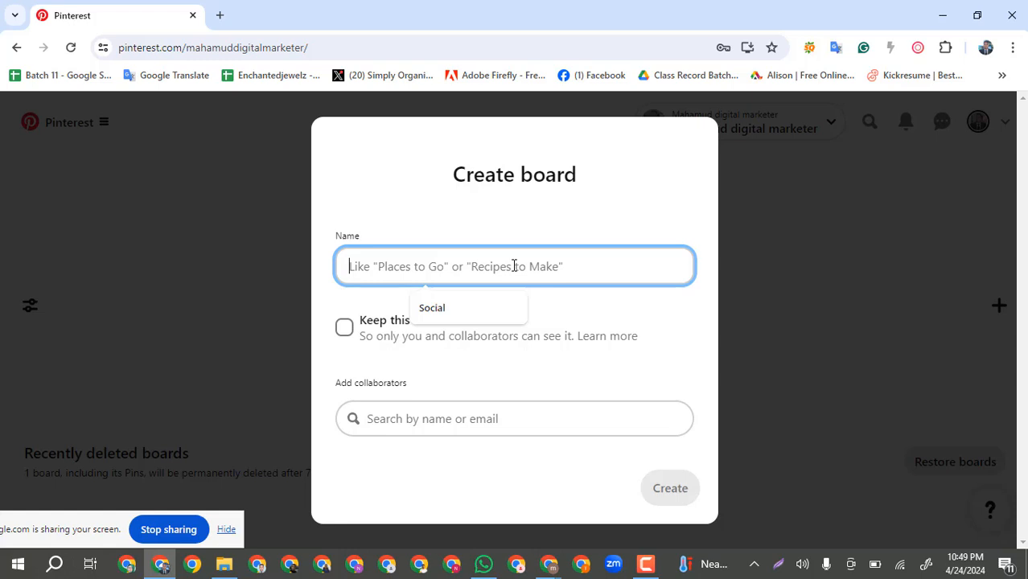
{"action": "type", "text": "So"}
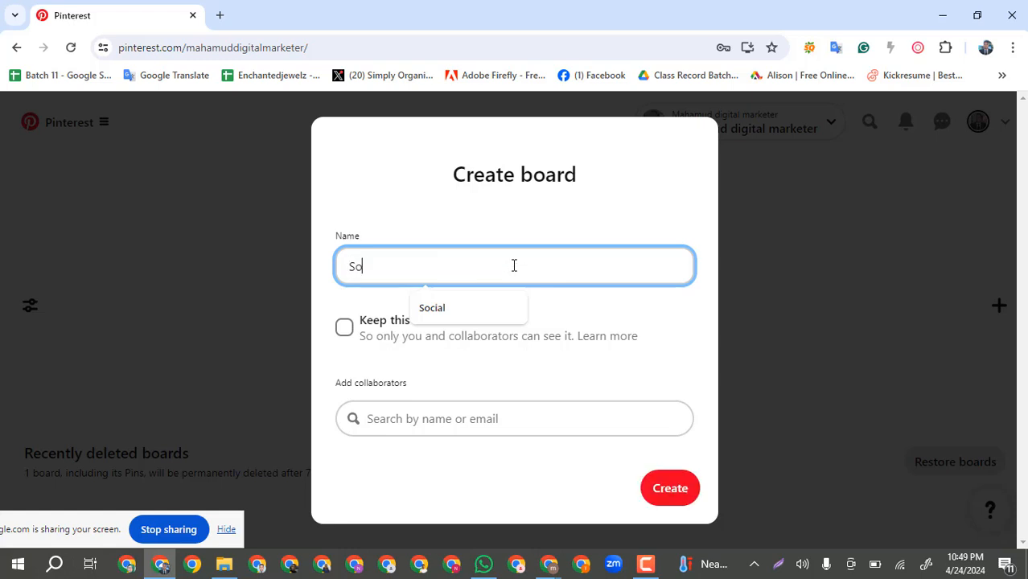
{"action": "type", "text": "cial m"}
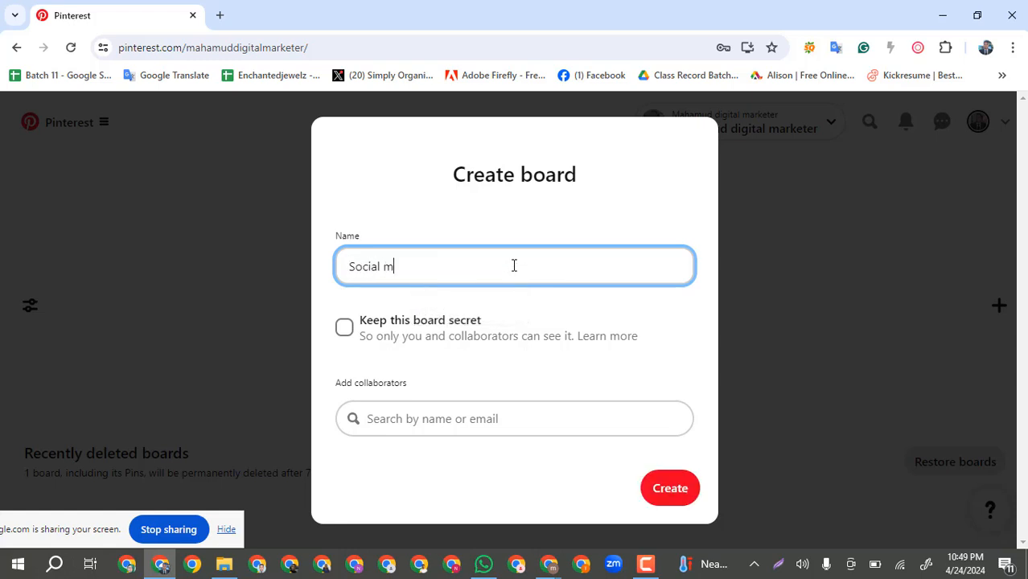
{"action": "type", "text": "edi"}
{"action": "type", "text": "a marketing"}
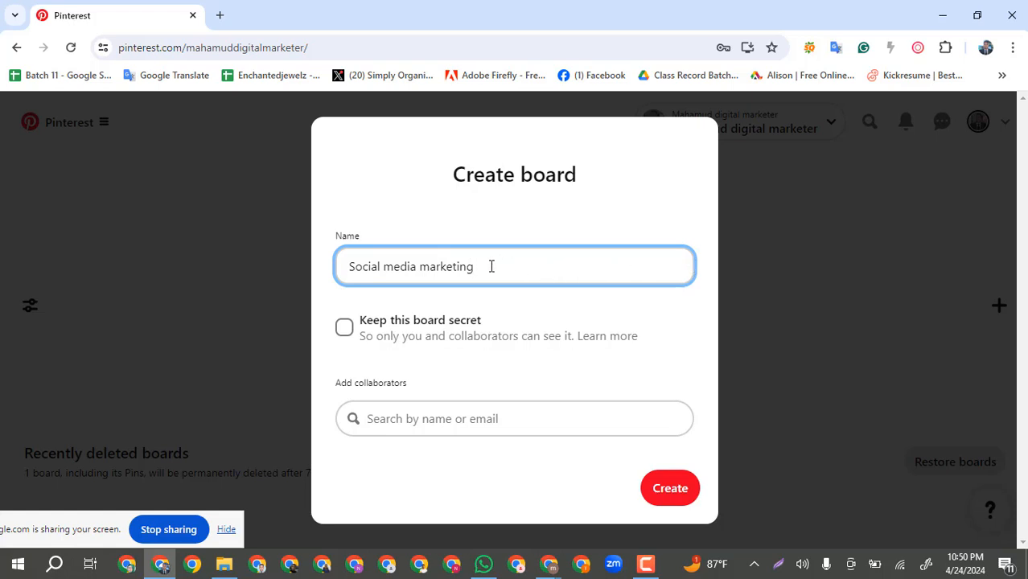
Step: Extend the new board's name to "Social media marketing, Pinterest expert", leaving out Instagram and Linkedin
{"action": "type", "text": ","}
{"action": "type", "text": "Pinterest, Instagram, Linke"}
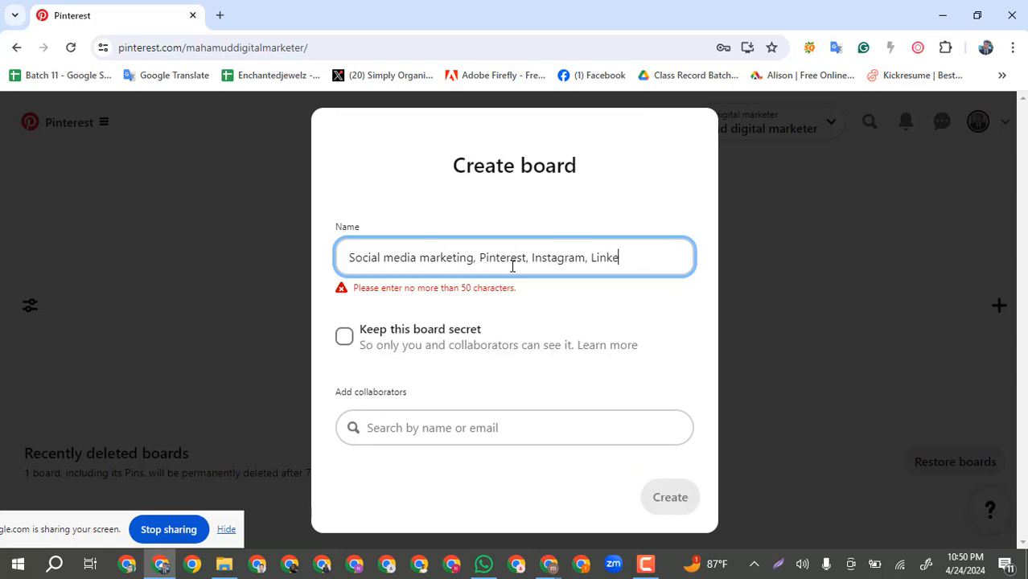
{"action": "type", "text": "din"}
{"action": "left_click_drag", "start_coordinate": [643, 257], "coordinate": [526, 265]}
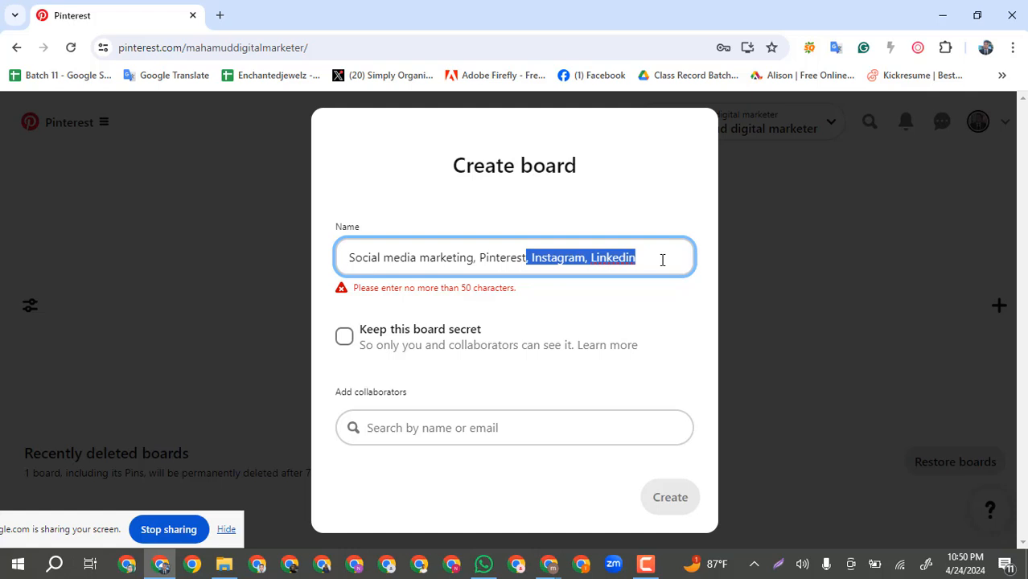
{"action": "key", "text": "BackSpace"}
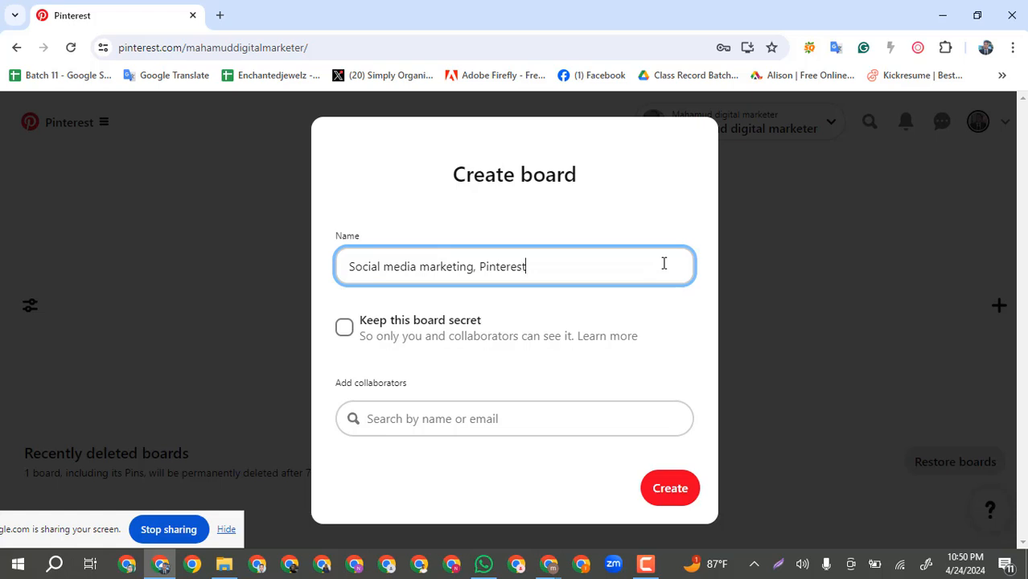
{"action": "type", "text": "expert"}
Step: Try to insert "and manage" after "marketing" in the board name
{"action": "left_click", "coordinate": [476, 267]}
{"action": "type", "text": ","}
{"action": "key", "text": "BackSpace"}
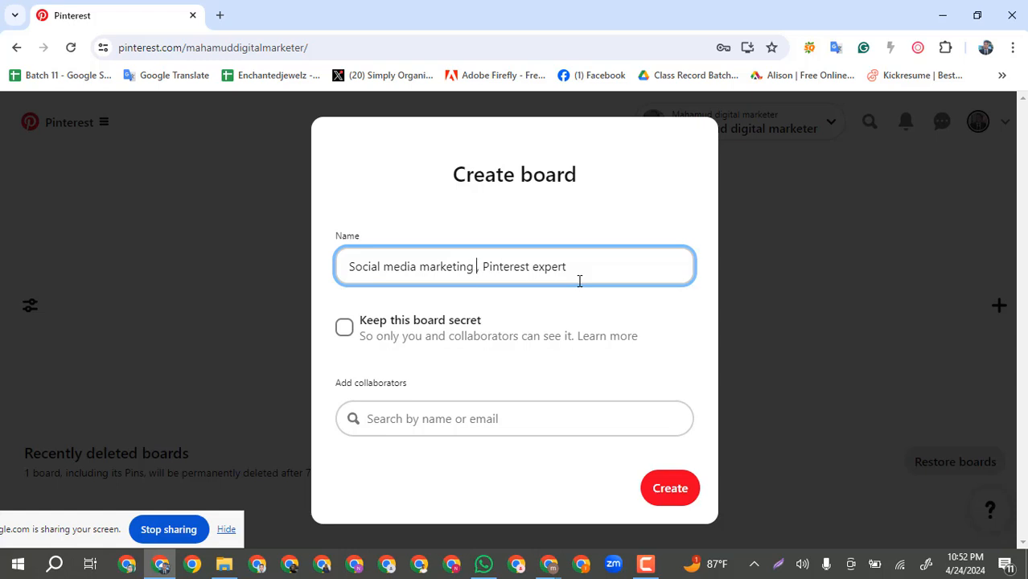
{"action": "type", "text": "and "}
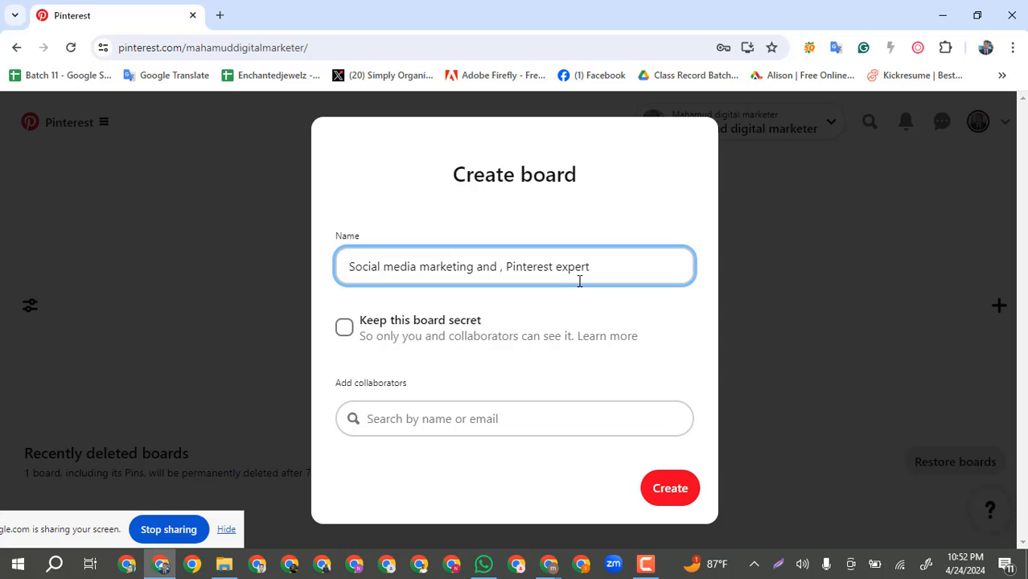
{"action": "type", "text": "manage"}
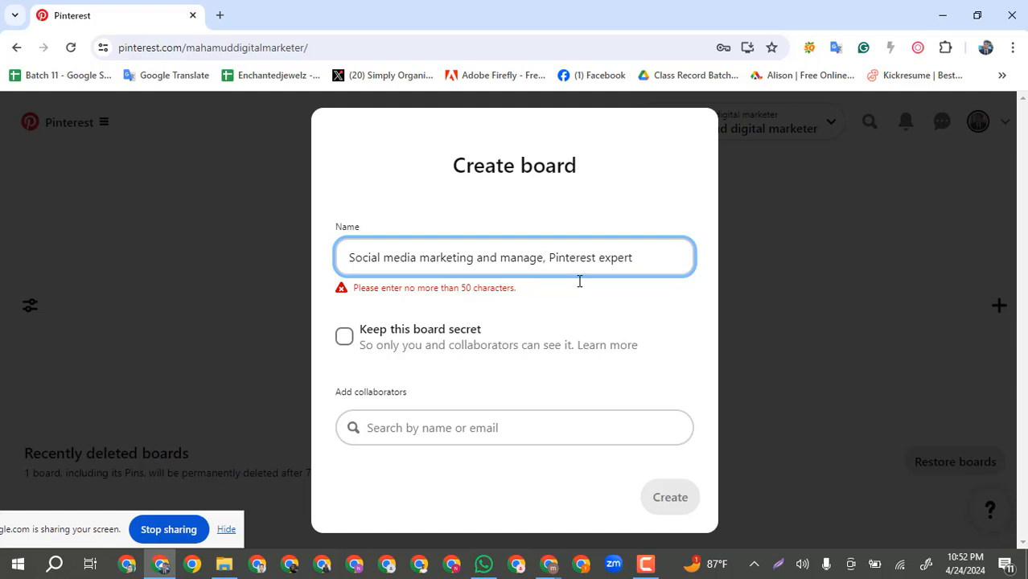
Step: Remove the inserted "and manage" to restore the board name "Social media marketing, Pinterest expert"
{"action": "key", "text": "BackSpace"}
{"action": "key", "text": "BackSpace"}
{"action": "key", "text": "BackSpace"}
{"action": "key", "text": "BackSpace"}
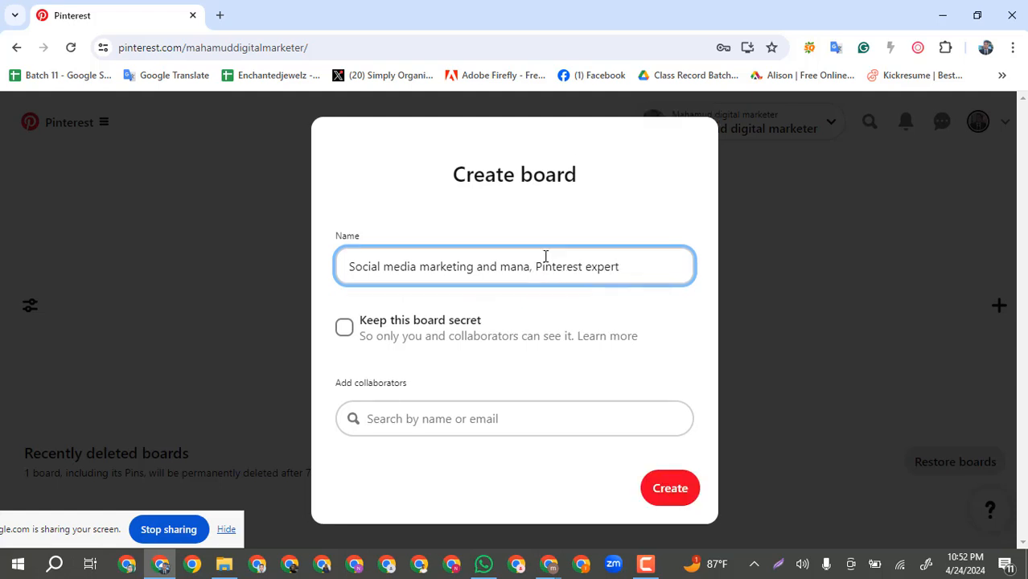
{"action": "key", "text": "BackSpace"}
{"action": "key", "text": "BackSpace"}
{"action": "key", "text": "BackSpace"}
{"action": "key", "text": "BackSpace"}
{"action": "key", "text": "BackSpace"}
{"action": "key", "text": "BackSpace"}
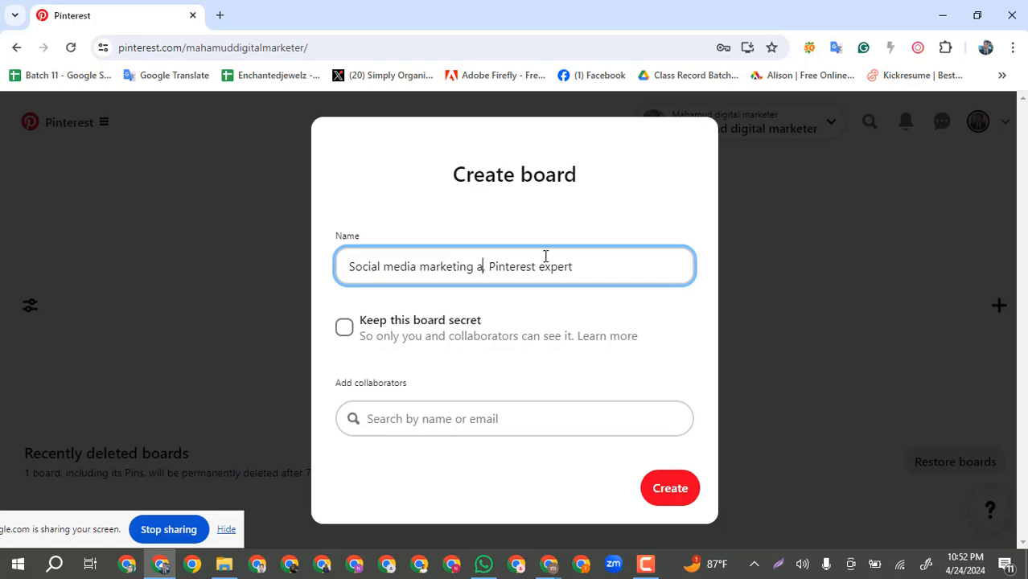
{"action": "key", "text": "ctrl+Left"}
{"action": "key", "text": "ctrl+Left"}
{"action": "key", "text": "ctrl+Left"}
{"action": "key", "text": "BackSpace"}
Step: Create the board and finish its Pin suggestions without saving any of the suggested Pins
{"action": "left_click", "coordinate": [671, 490]}
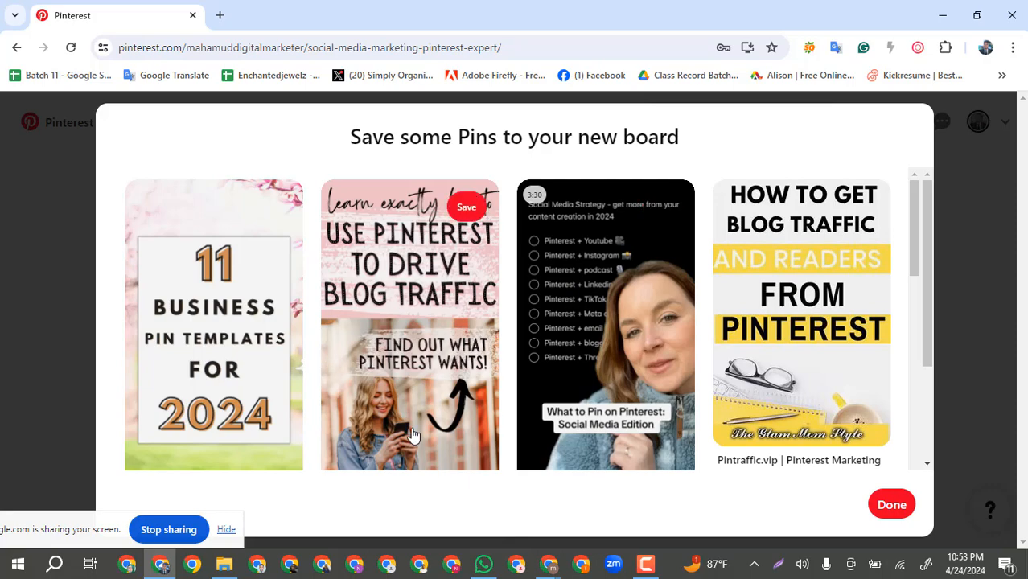
{"action": "scroll", "coordinate": [523, 354], "scroll_direction": "down", "scroll_amount": 2}
{"action": "scroll", "coordinate": [519, 353], "scroll_direction": "down", "scroll_amount": 5}
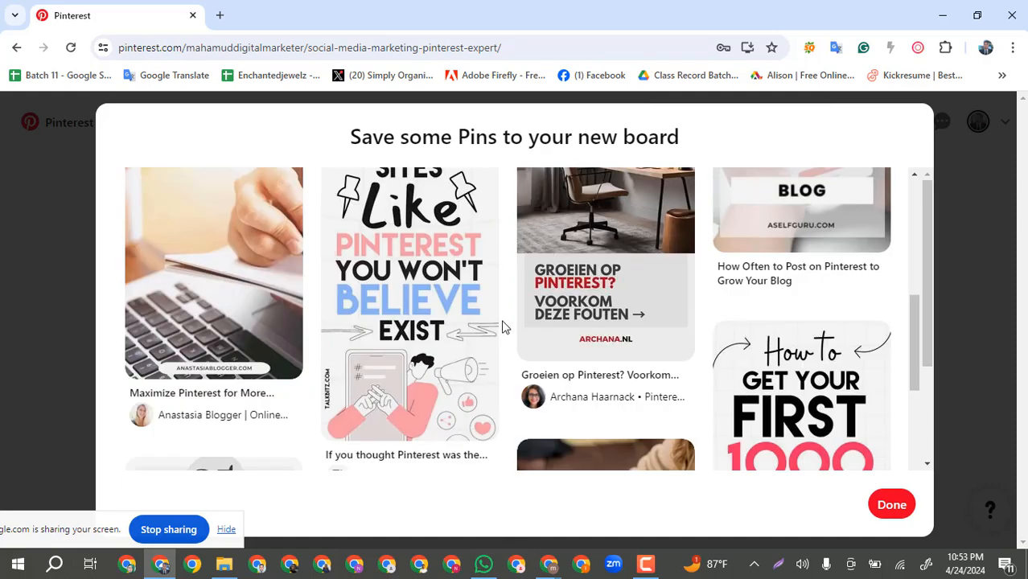
{"action": "scroll", "coordinate": [502, 327], "scroll_direction": "up", "scroll_amount": 8}
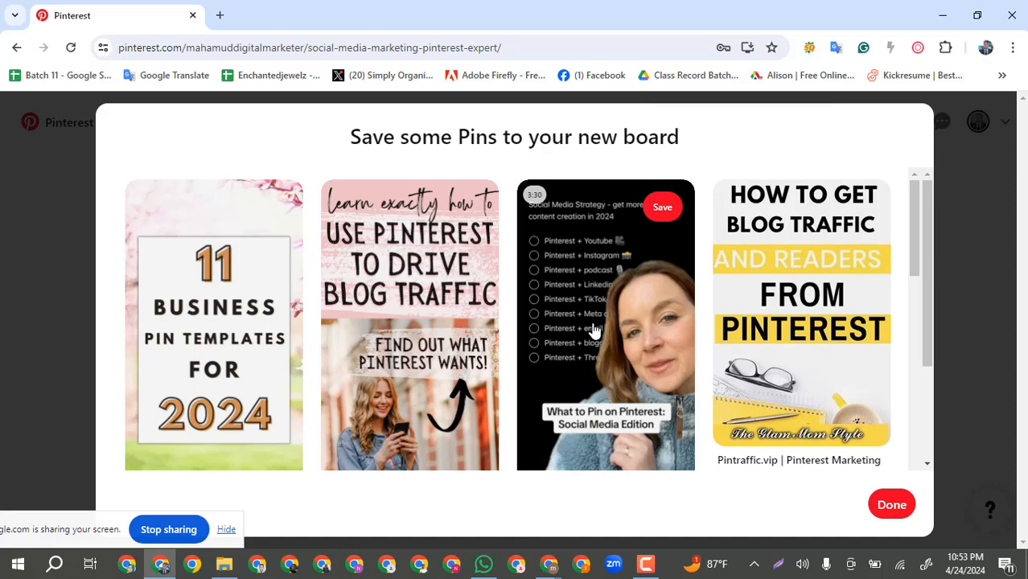
{"action": "scroll", "coordinate": [358, 463], "scroll_direction": "down", "scroll_amount": 3}
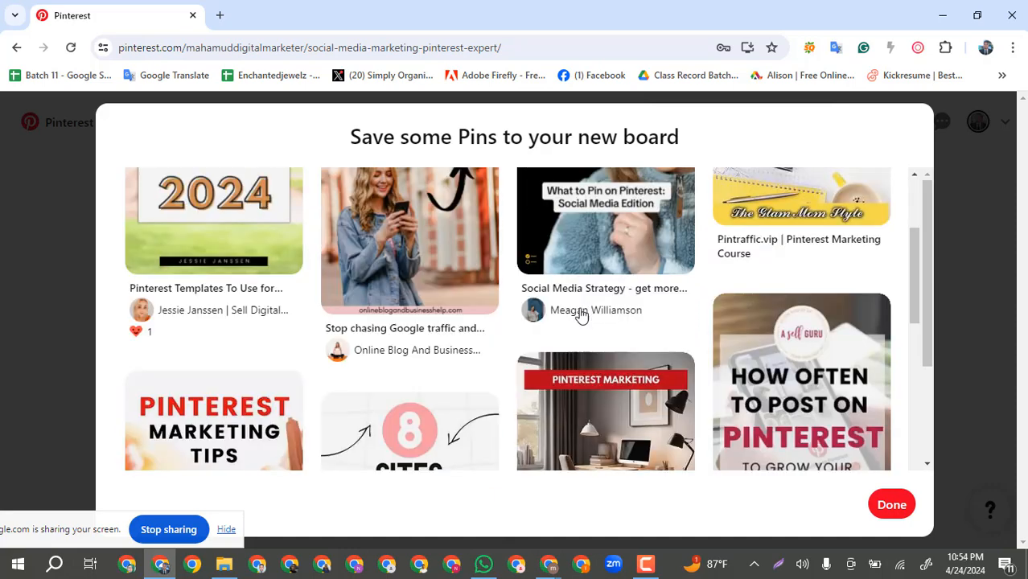
{"action": "scroll", "coordinate": [570, 354], "scroll_direction": "down", "scroll_amount": 2}
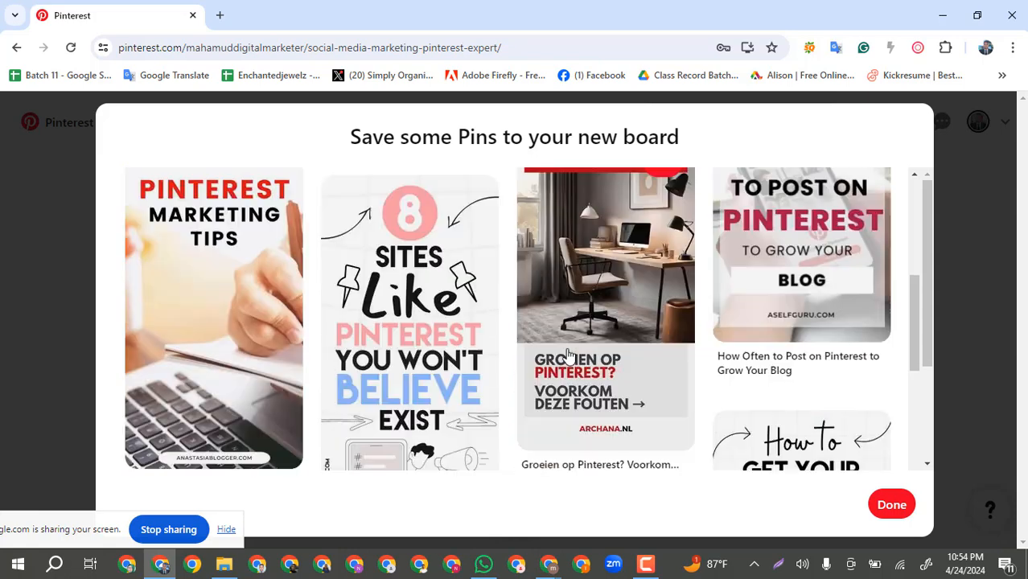
{"action": "scroll", "coordinate": [569, 357], "scroll_direction": "up", "scroll_amount": 5}
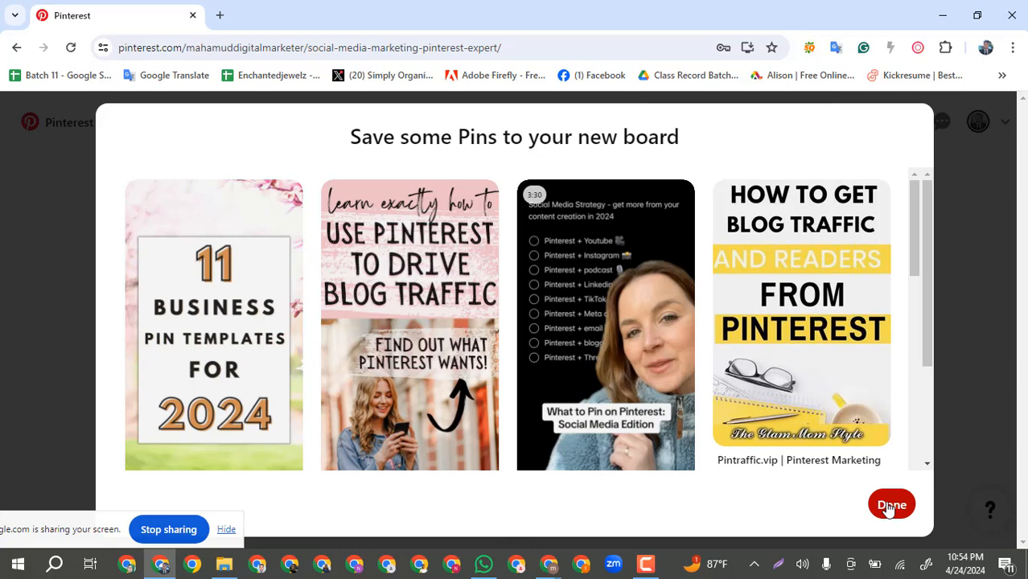
{"action": "left_click", "coordinate": [887, 506]}
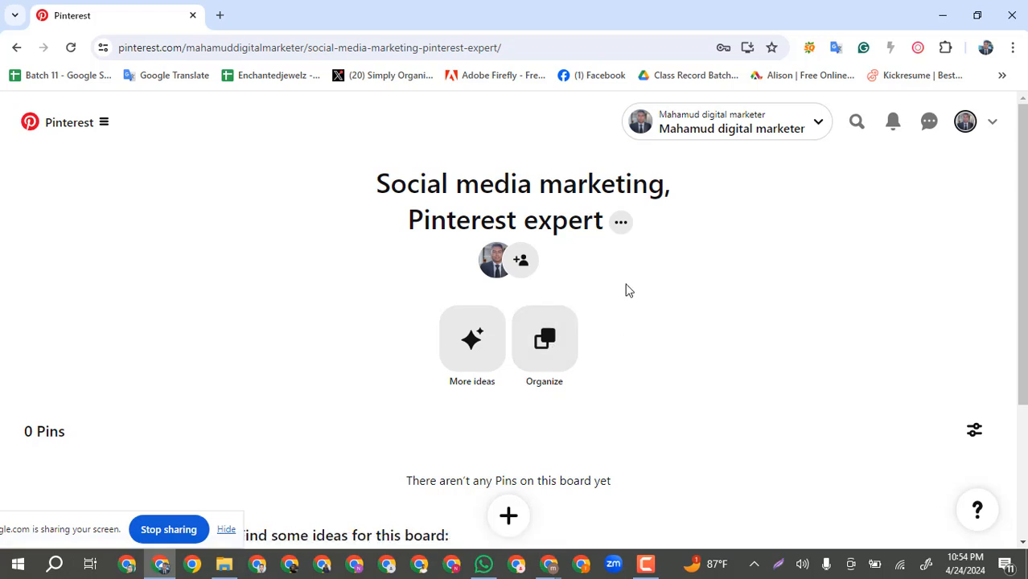
Step: Open the board's details for editing and look through the available fields
{"action": "left_click", "coordinate": [621, 226]}
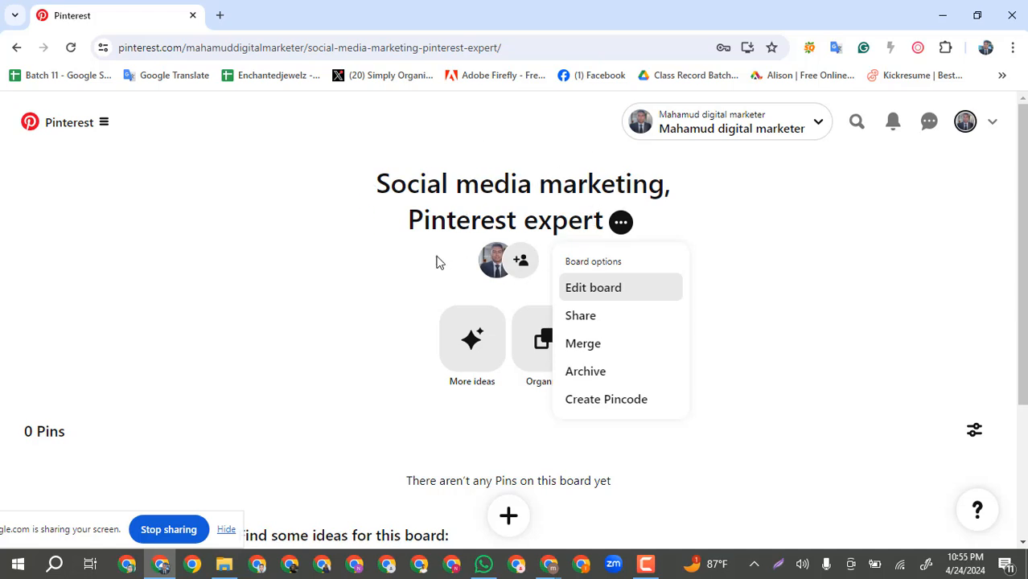
{"action": "left_click", "coordinate": [602, 294]}
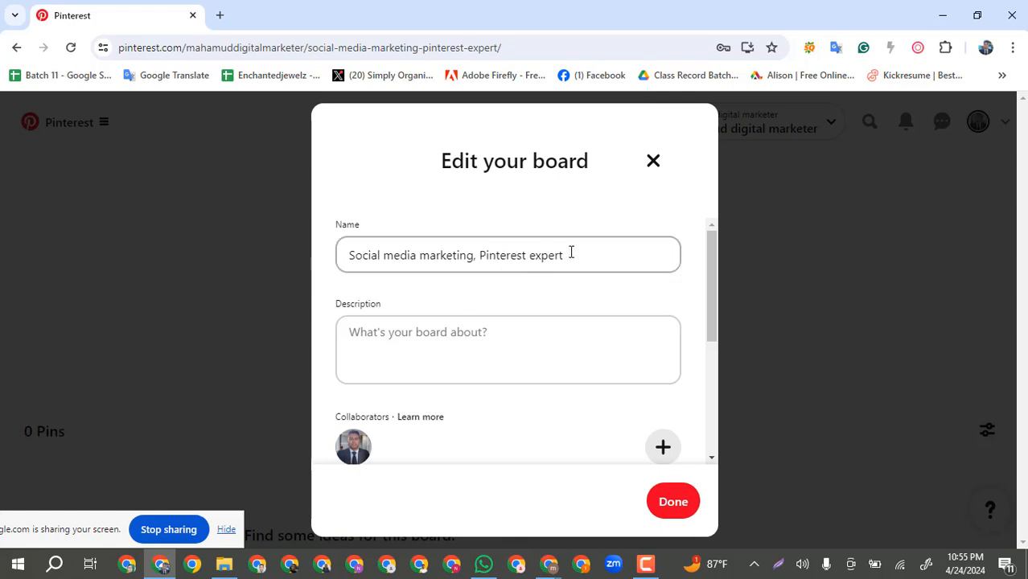
{"action": "scroll", "coordinate": [563, 262], "scroll_direction": "down", "scroll_amount": 2}
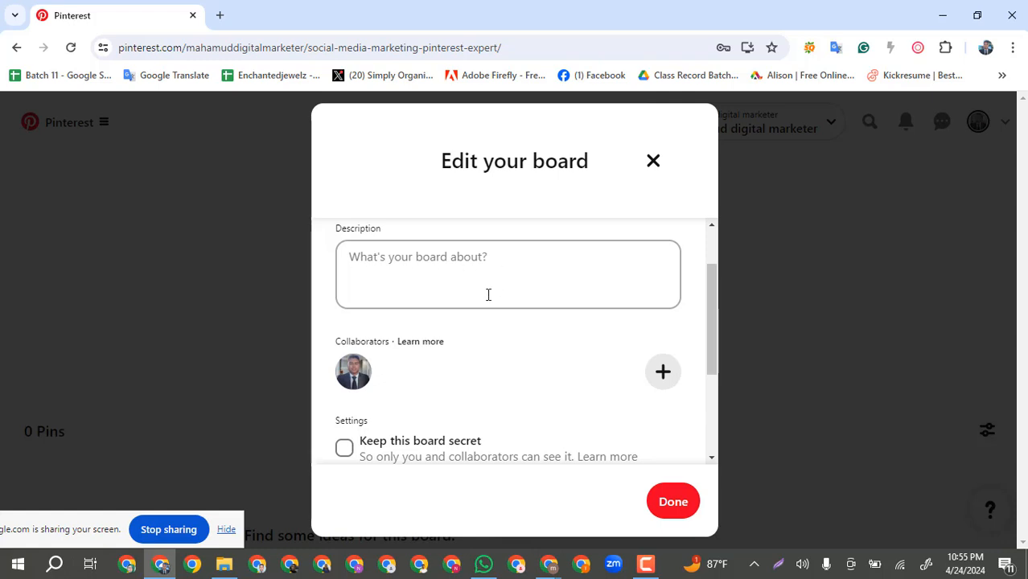
{"action": "scroll", "coordinate": [489, 280], "scroll_direction": "up", "scroll_amount": 2}
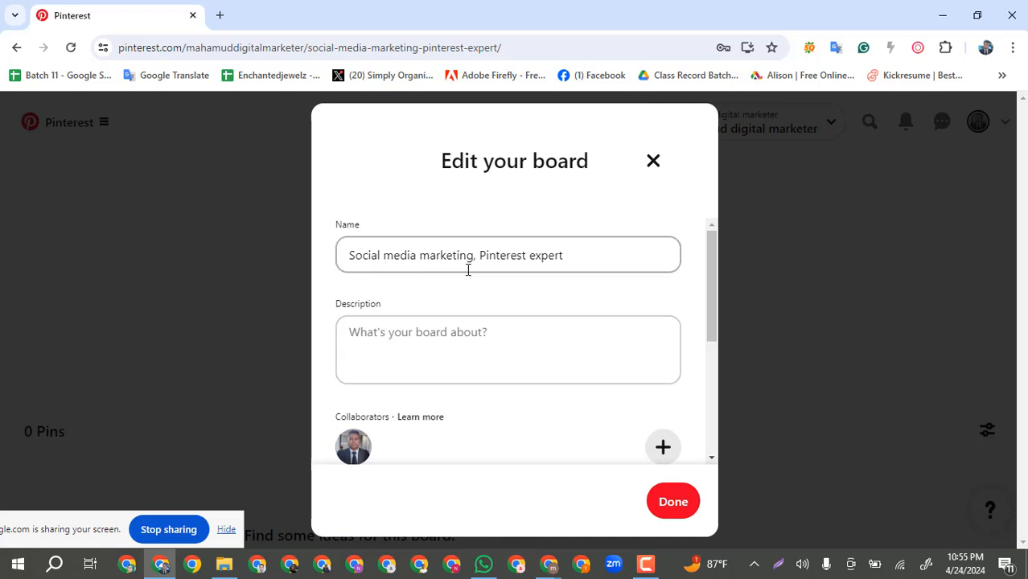
Step: Start the board description with "I am a social media marketer"
{"action": "left_click", "coordinate": [496, 335]}
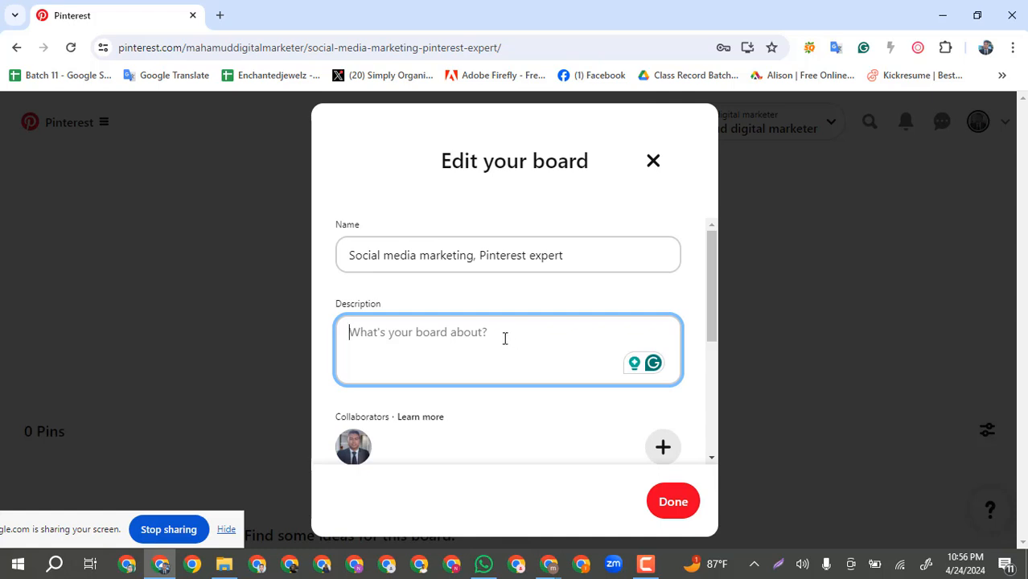
{"action": "type", "text": "I am"}
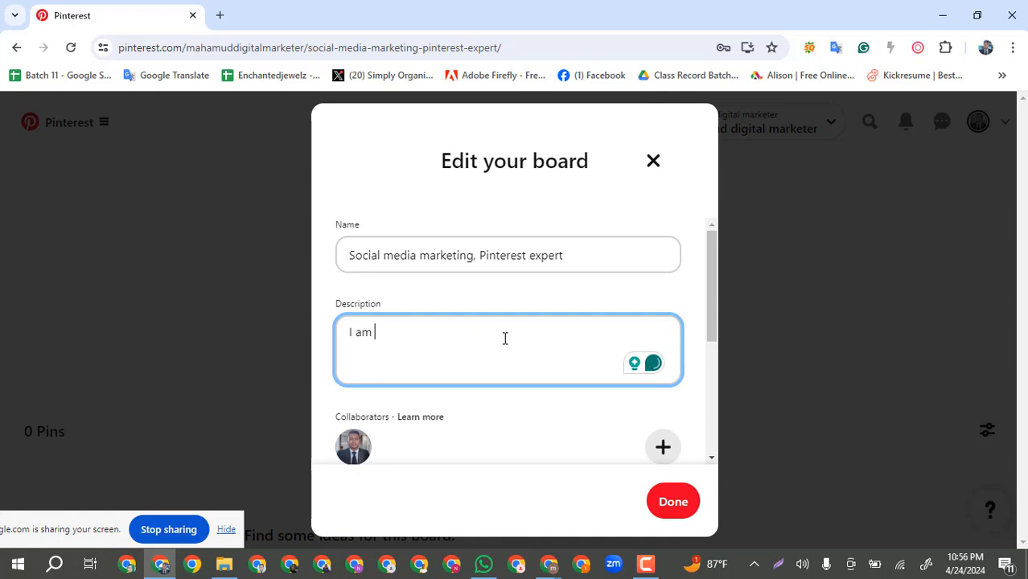
{"action": "type", "text": "a social"}
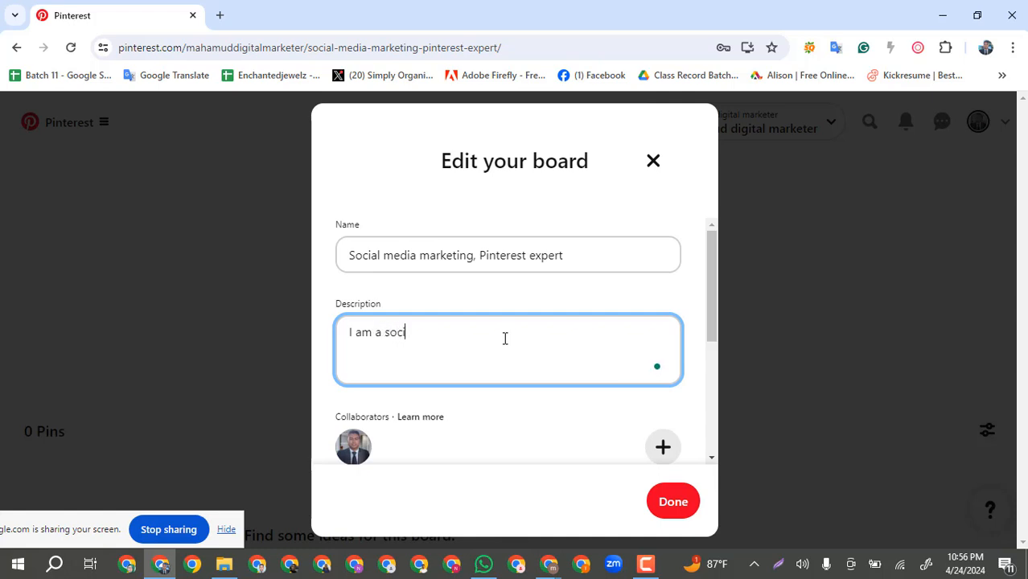
{"action": "type", "text": " media"}
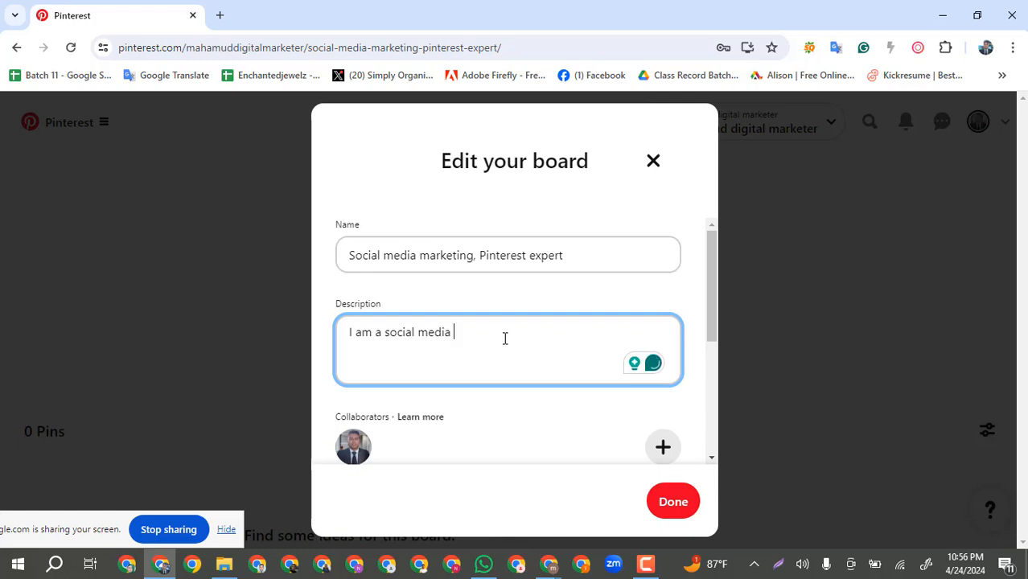
{"action": "type", "text": "marketer"}
{"action": "type", "text": "expert"}
{"action": "key", "text": "BackSpace"}
{"action": "key", "text": "BackSpace"}
{"action": "key", "text": "BackSpace"}
{"action": "key", "text": "BackSpace"}
{"action": "key", "text": "BackSpace"}
{"action": "key", "text": "BackSpace"}
{"action": "key", "text": "BackSpace"}
Step: Continue the description with the sentence opening "Expert on social media marketing, spatial"
{"action": "type", "text": "Expert on "}
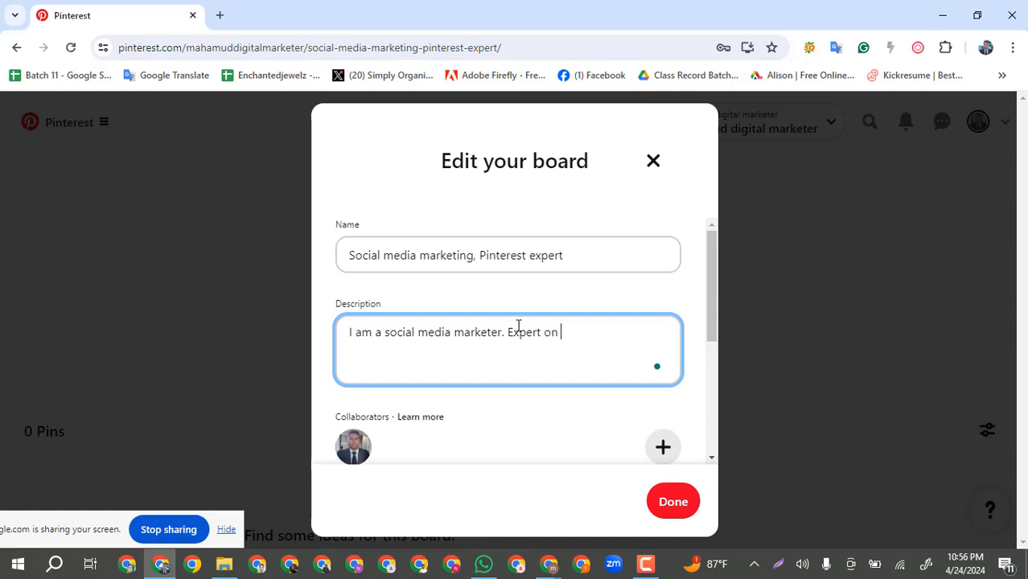
{"action": "type", "text": "social media marke"}
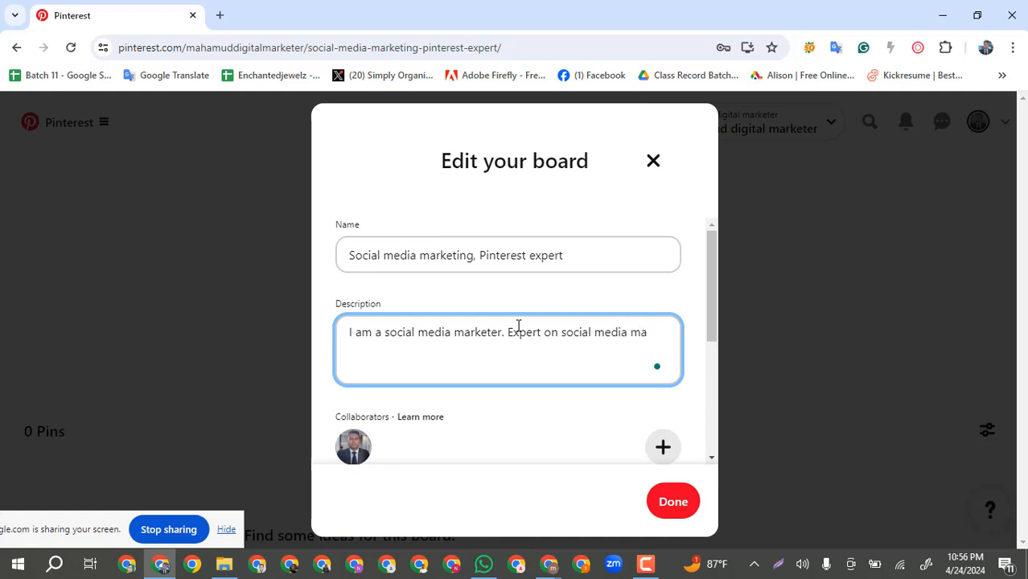
{"action": "type", "text": "ting"}
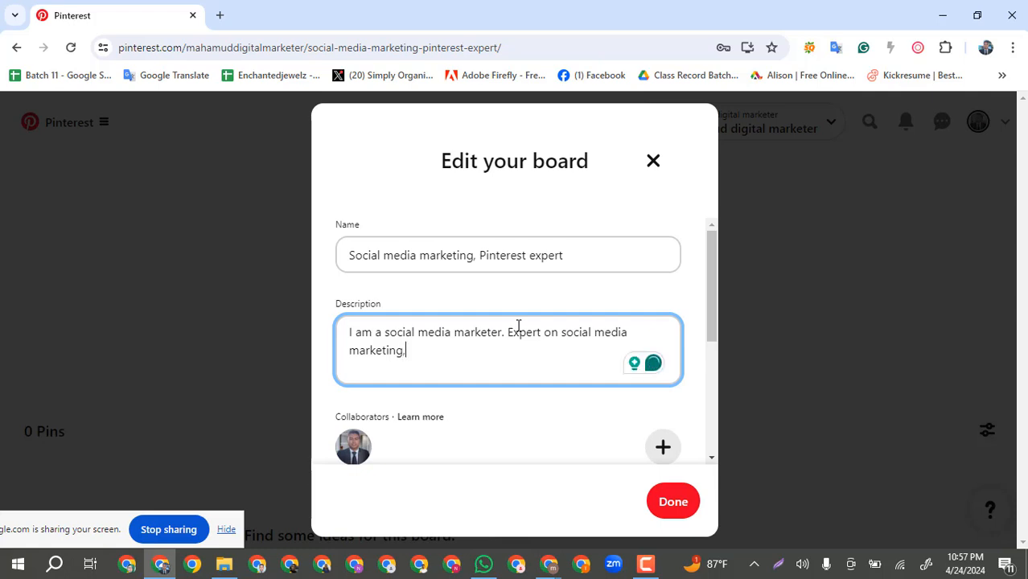
{"action": "type", "text": ", spa"}
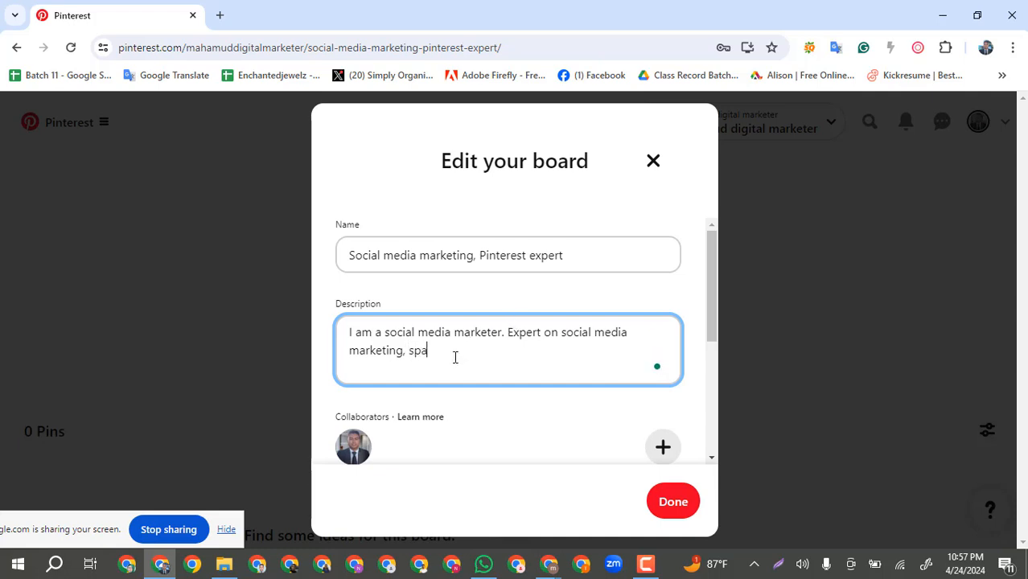
{"action": "type", "text": "tial"}
{"action": "key", "text": "BackSpace"}
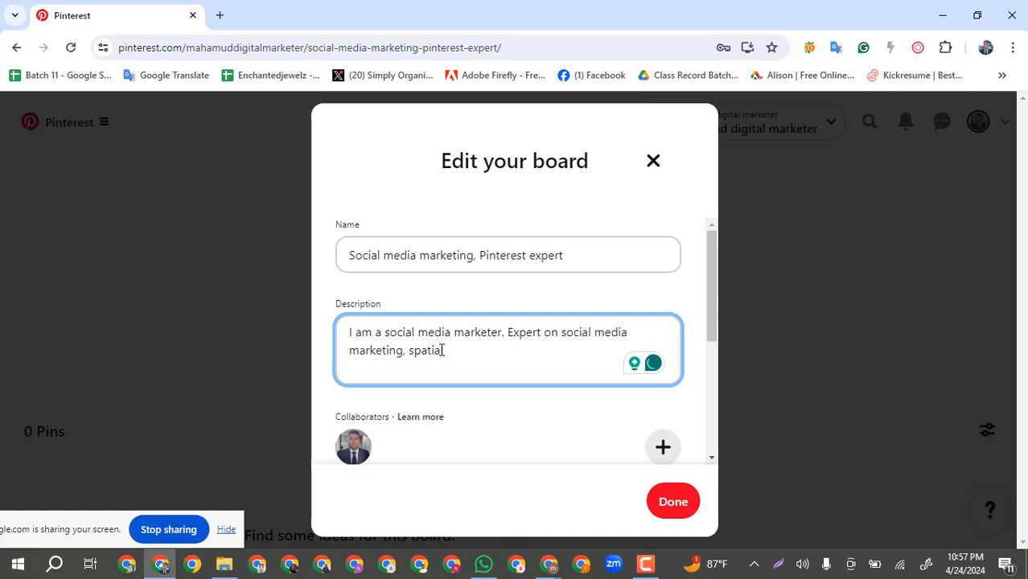
Step: Replace the preposition "on" after "Expert" in the description with the suggested "in"
{"action": "right_click", "coordinate": [433, 354]}
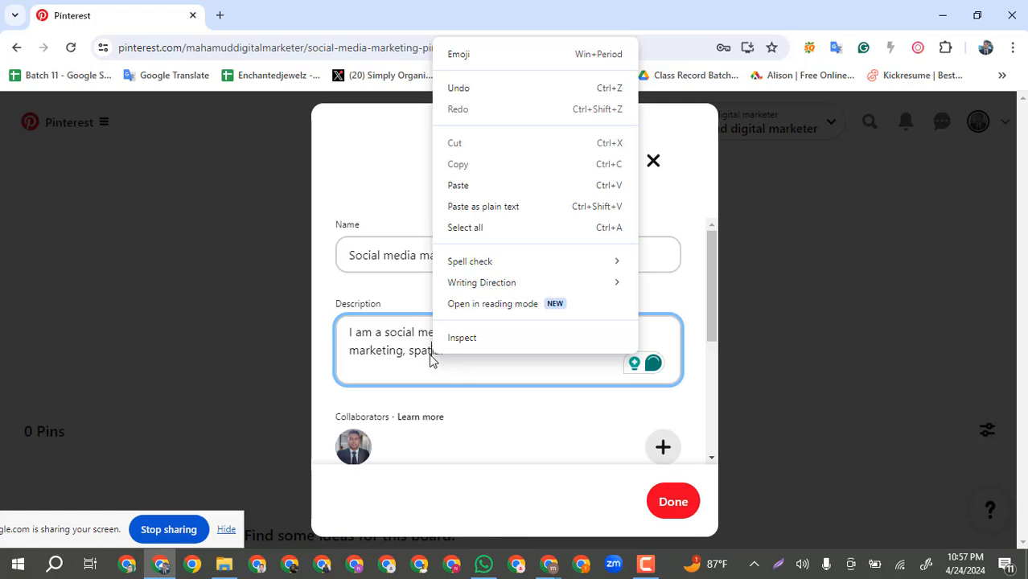
{"action": "left_click", "coordinate": [453, 368]}
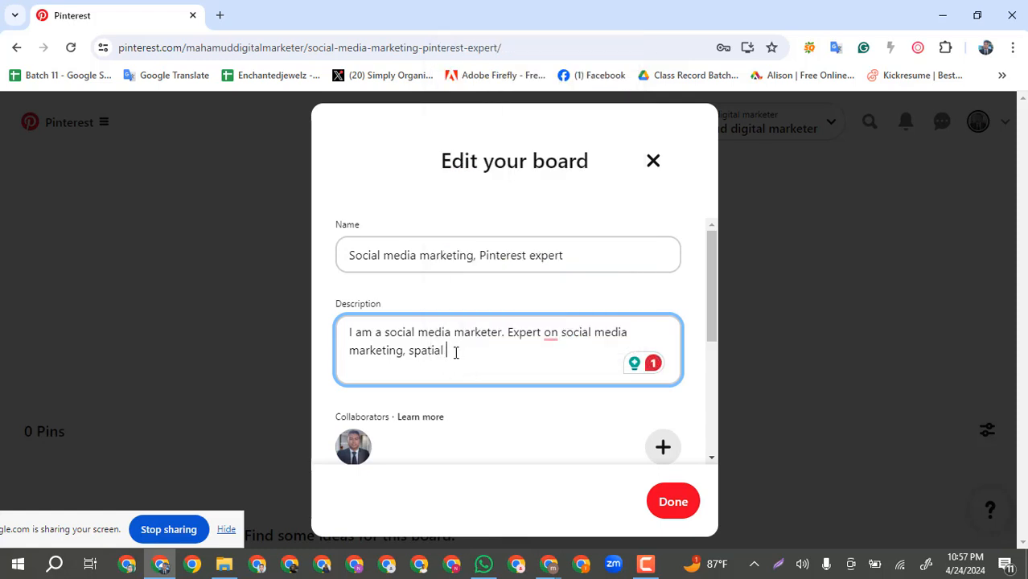
{"action": "mouse_move", "coordinate": [547, 334]}
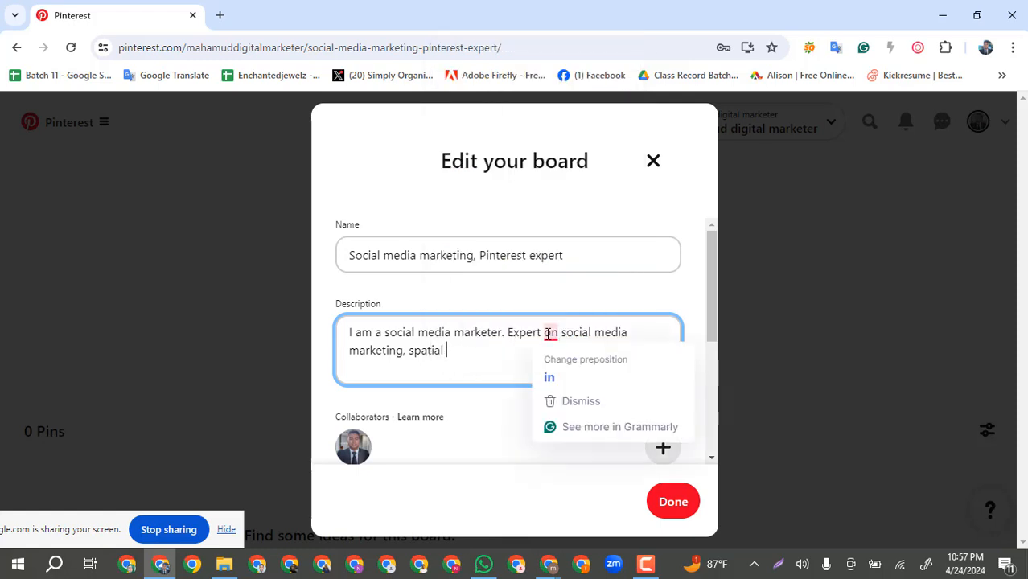
{"action": "left_click", "coordinate": [548, 380]}
Step: Add the word "highly" after "spatial" in the description, using the suggested spelling correction
{"action": "left_click", "coordinate": [451, 354]}
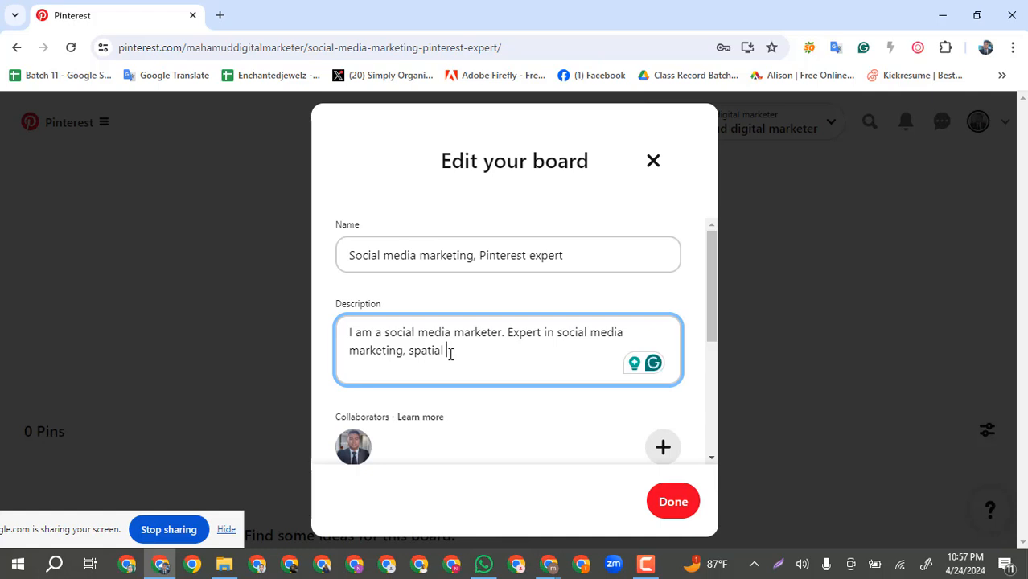
{"action": "type", "text": "m"}
{"action": "type", "text": "ly"}
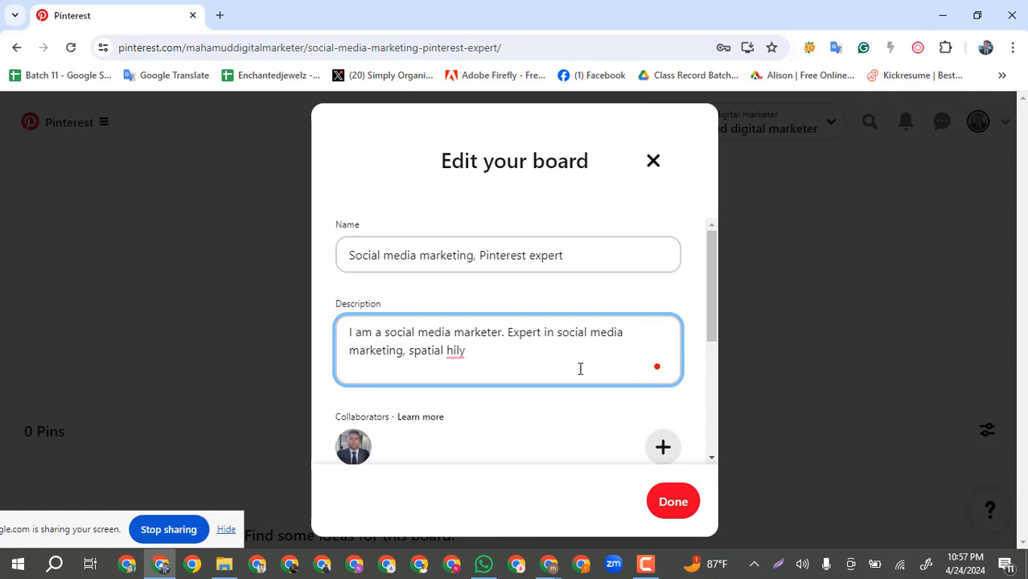
{"action": "mouse_move", "coordinate": [457, 358]}
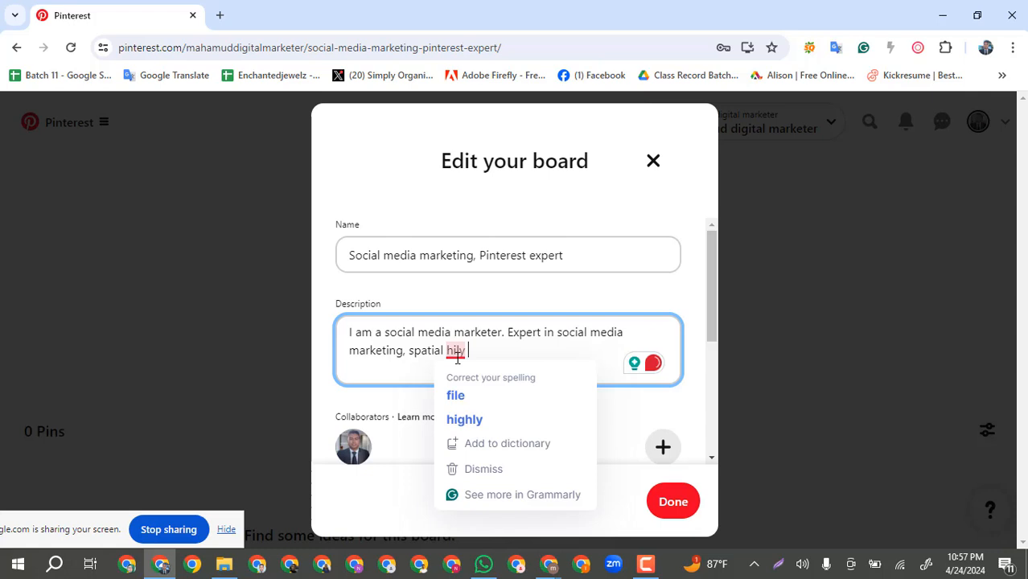
{"action": "left_click", "coordinate": [479, 421]}
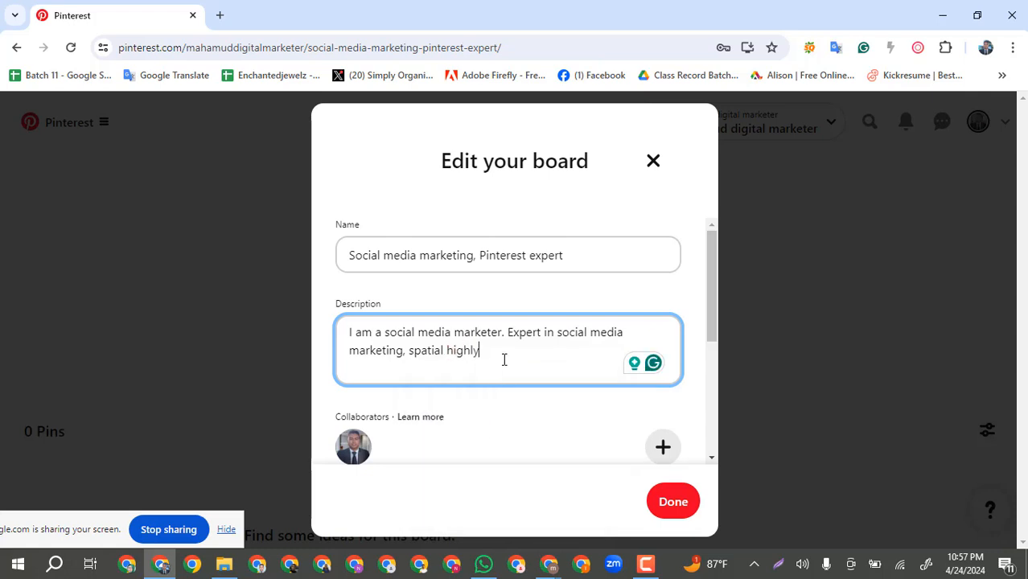
Step: Change "spatial" to "spatially" and add "expert" after "highly" in the description
{"action": "left_click", "coordinate": [445, 352]}
{"action": "type", "text": "y"}
{"action": "left_click", "coordinate": [515, 354]}
{"action": "type", "text": "expert"}
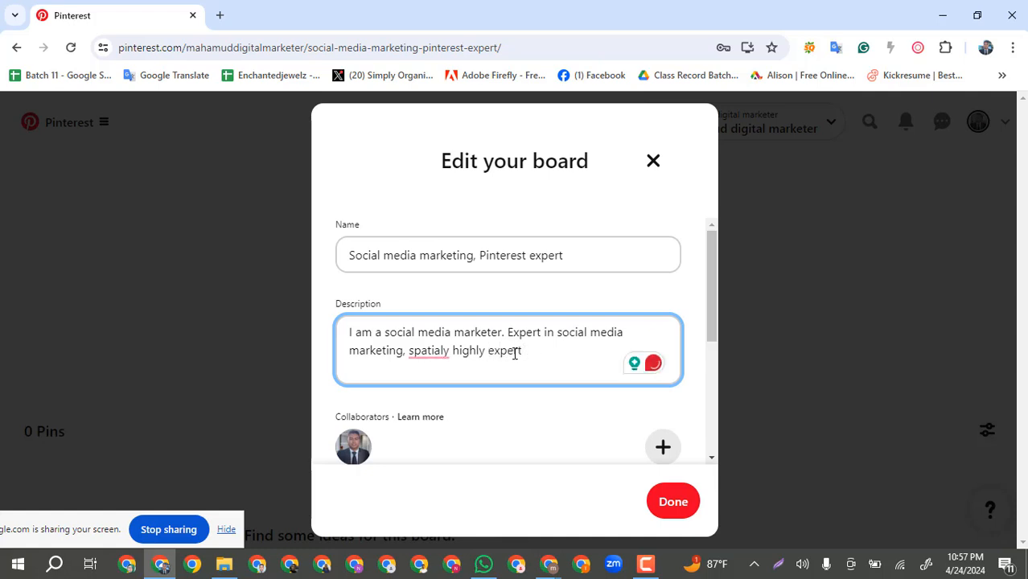
{"action": "mouse_move", "coordinate": [436, 352]}
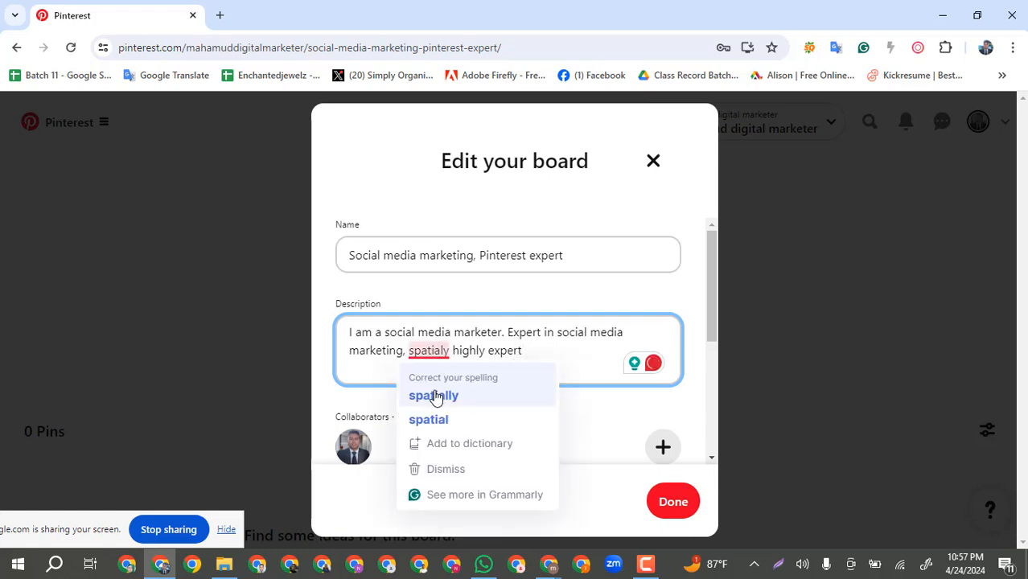
{"action": "left_click", "coordinate": [424, 395]}
{"action": "left_click", "coordinate": [539, 353]}
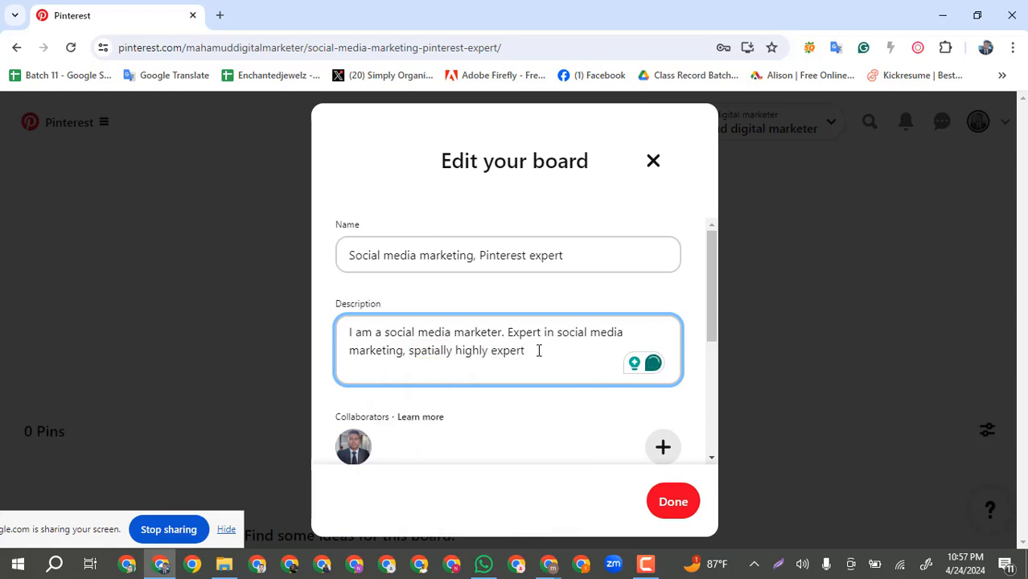
Step: Complete the sentence in the description with "in Pinterest marketing.", accepting the suggested preposition
{"action": "type", "text": "pin"}
{"action": "key", "text": "BackSpace"}
{"action": "key", "text": "BackSpace"}
{"action": "key", "text": "BackSpace"}
{"action": "type", "text": "Pinterest"}
{"action": "type", "text": "marketing"}
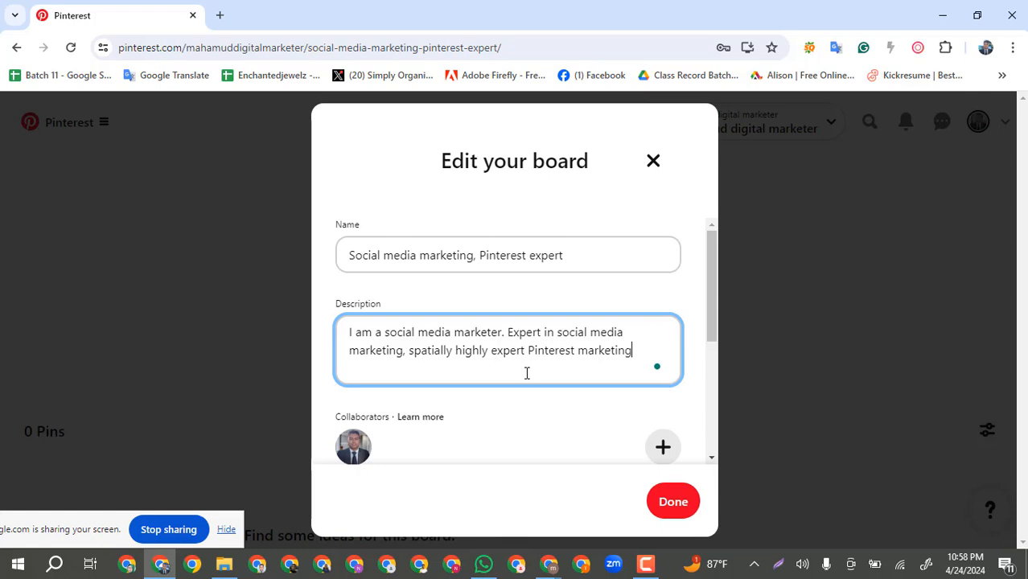
{"action": "type", "text": "."}
{"action": "mouse_move", "coordinate": [544, 351]}
{"action": "left_click", "coordinate": [552, 397]}
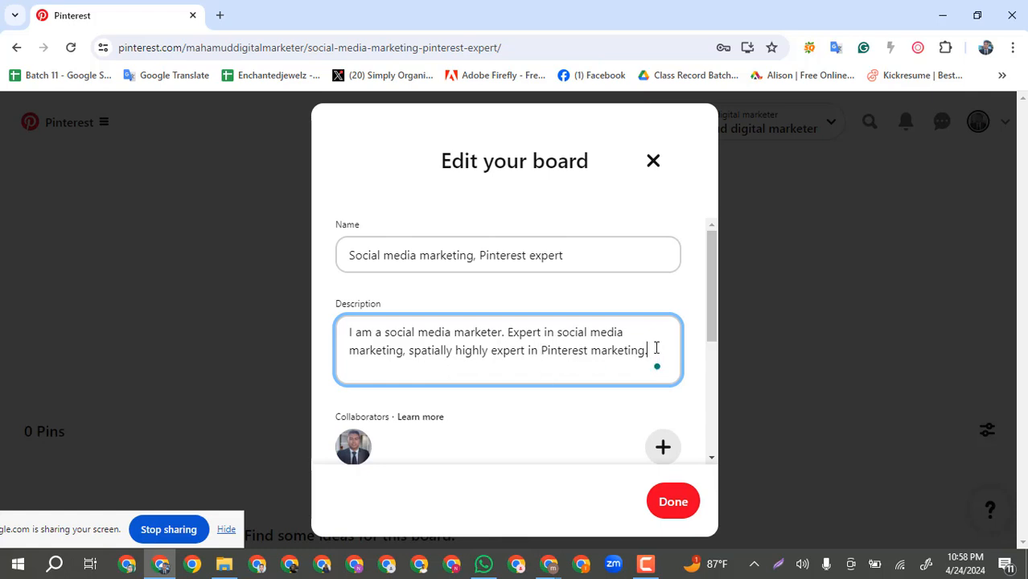
Step: Replace the description's final period with "like SEO friendly board", correcting the spelling of "friendly"
{"action": "key", "text": "BackSpace"}
{"action": "type", "text": "like"}
{"action": "type", "text": "SEO frin"}
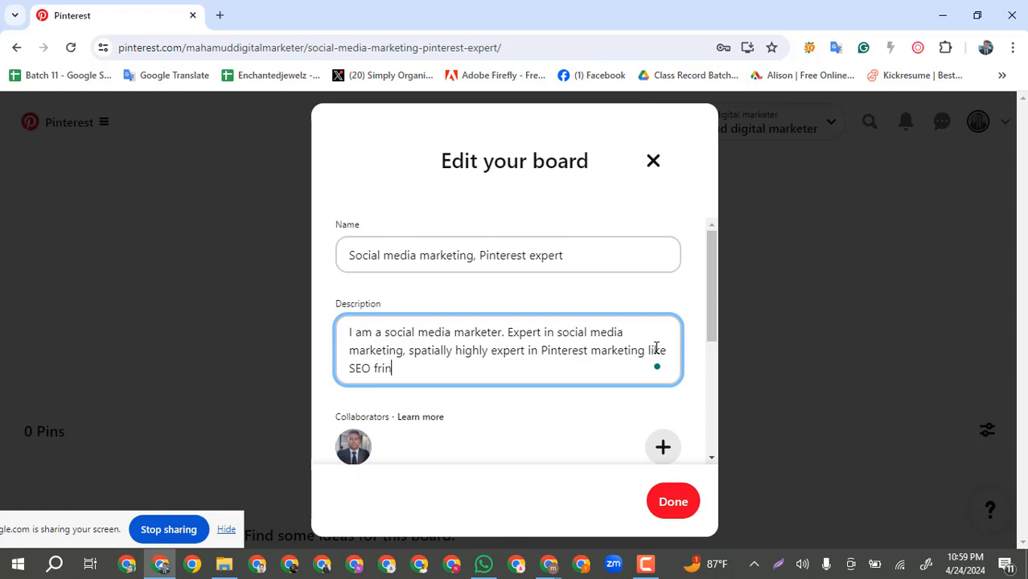
{"action": "type", "text": "dly"}
{"action": "right_click", "coordinate": [401, 369]}
{"action": "left_click", "coordinate": [398, 418]}
{"action": "type", "text": "board"}
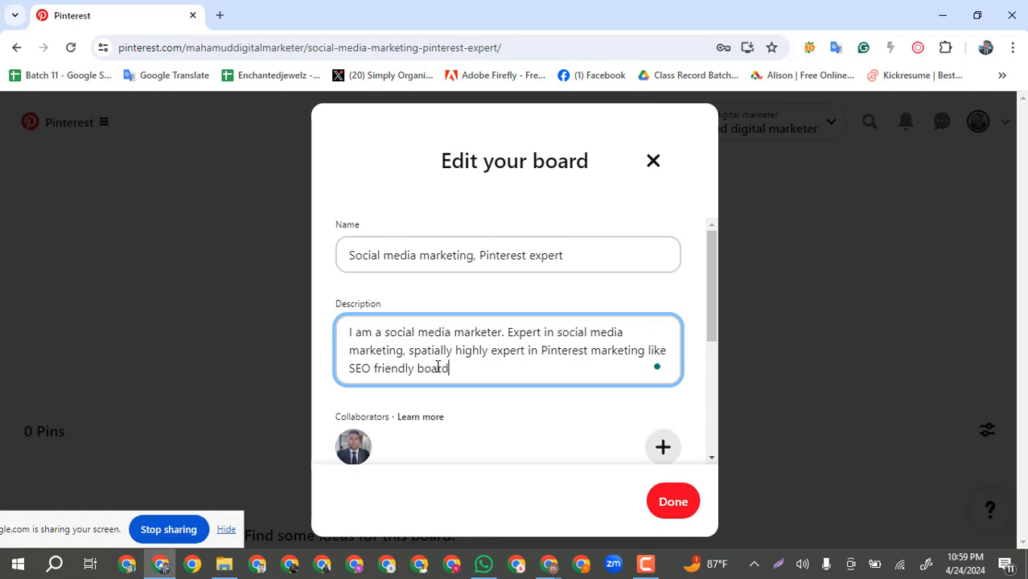
Step: Make "board" plural in the description and add ", Pins create" after it
{"action": "type", "text": ", Pin"}
{"action": "left_click", "coordinate": [451, 369]}
{"action": "key", "text": "BackSpace"}
{"action": "type", "text": "s,"}
{"action": "left_click", "coordinate": [513, 379]}
{"action": "type", "text": "s create"}
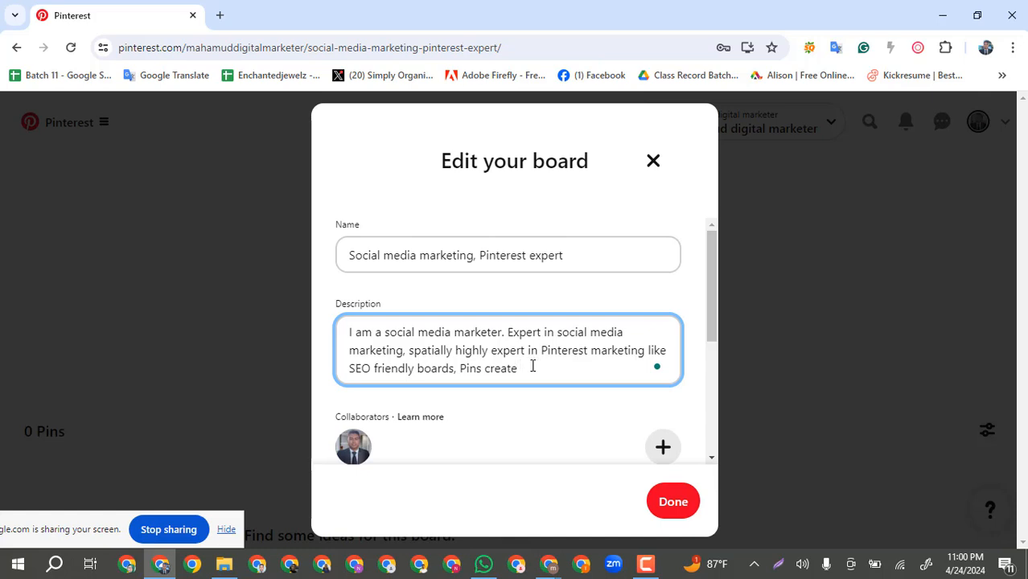
Step: Finish the description with "with Pins design."
{"action": "type", "text": "with"}
{"action": "type", "text": "p"}
{"action": "key", "text": "BackSpace"}
{"action": "type", "text": "Pin"}
{"action": "key", "text": "BackSpace"}
{"action": "type", "text": "s design."}
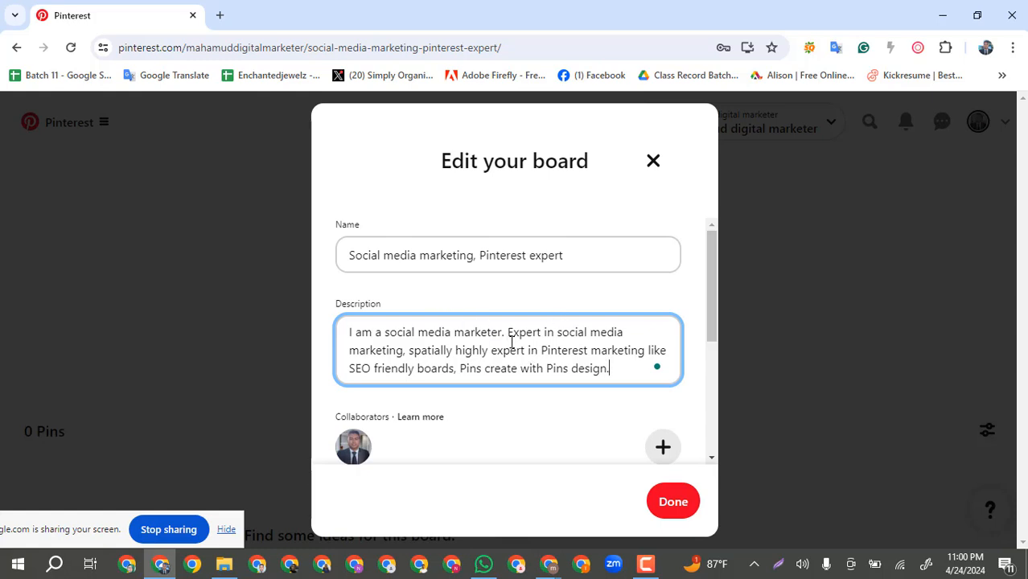
Step: Change the board name to "Social media marketing, Pinterest marketing expert" and compare it with the keywords in the description
{"action": "scroll", "coordinate": [511, 342], "scroll_direction": "down", "scroll_amount": 1}
{"action": "scroll", "coordinate": [511, 349], "scroll_direction": "up", "scroll_amount": 1}
{"action": "left_click_drag", "start_coordinate": [479, 255], "coordinate": [563, 258]}
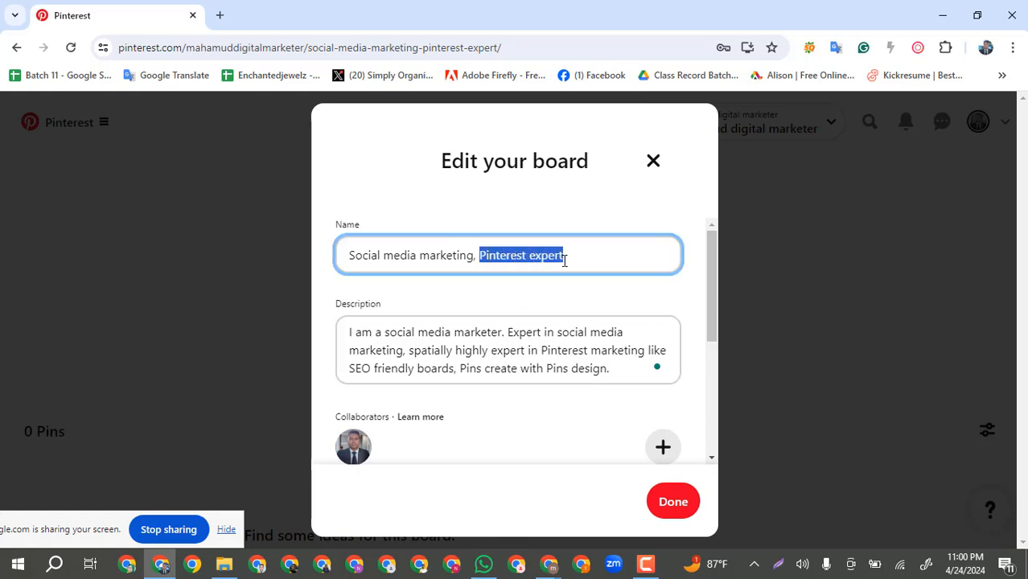
{"action": "left_click", "coordinate": [562, 351]}
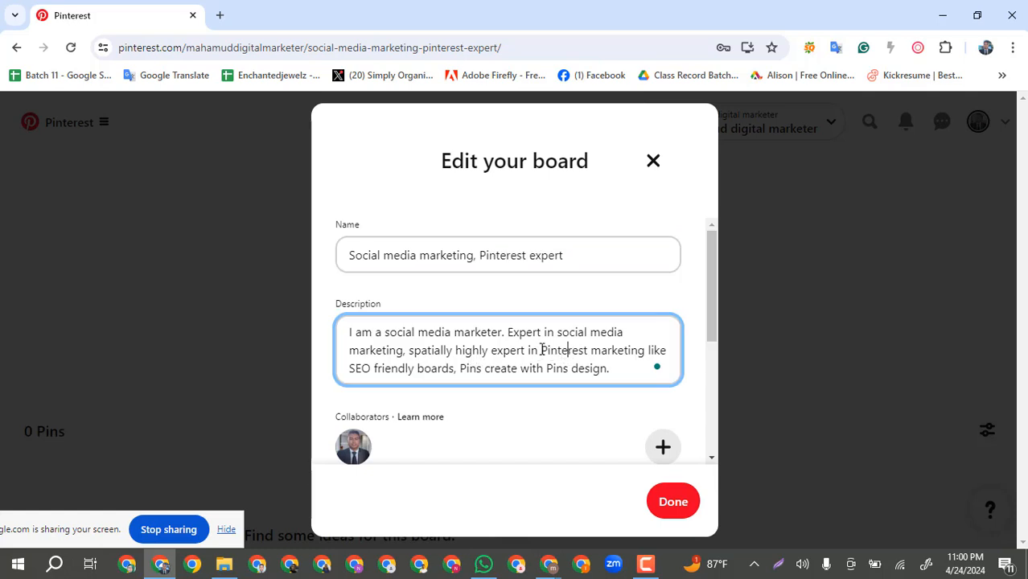
{"action": "left_click", "coordinate": [527, 257]}
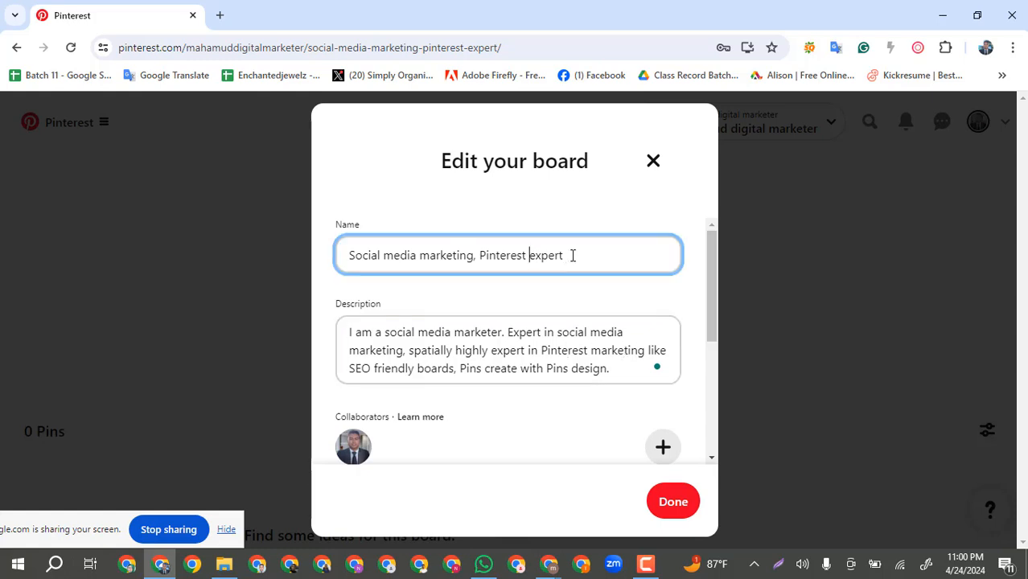
{"action": "type", "text": "marketing"}
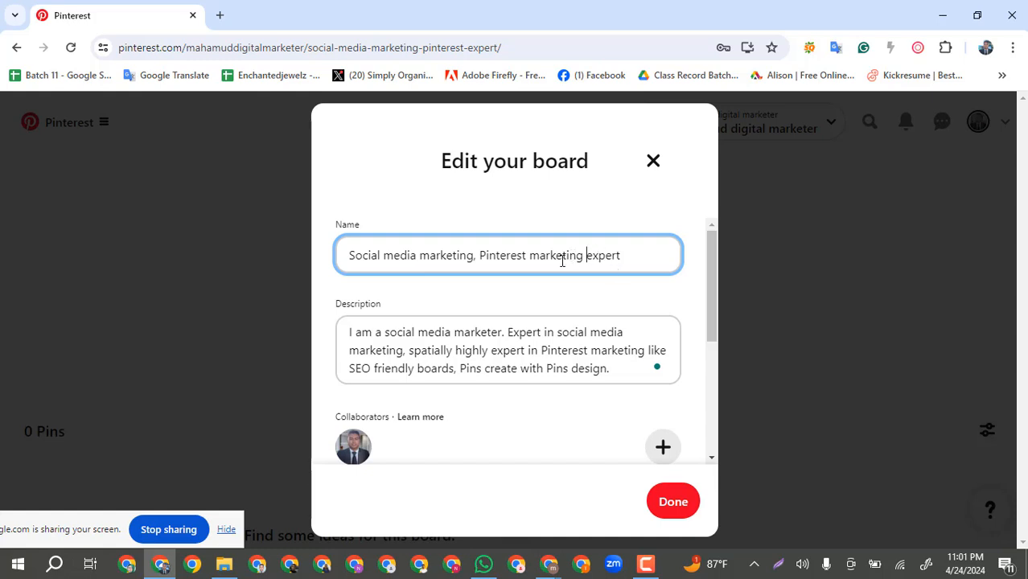
{"action": "left_click", "coordinate": [622, 255]}
{"action": "left_click_drag", "start_coordinate": [541, 351], "coordinate": [644, 355]}
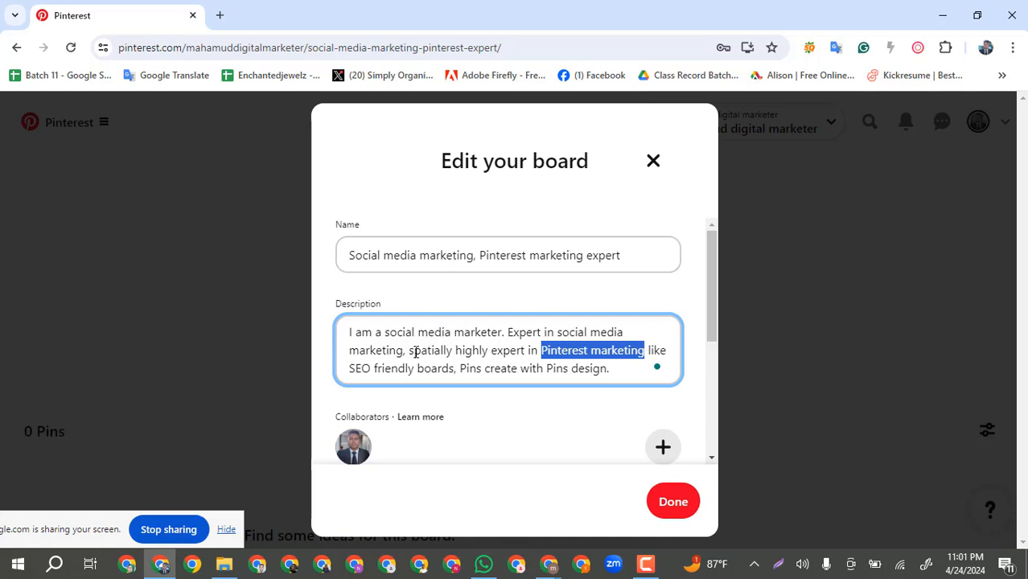
{"action": "left_click", "coordinate": [616, 371]}
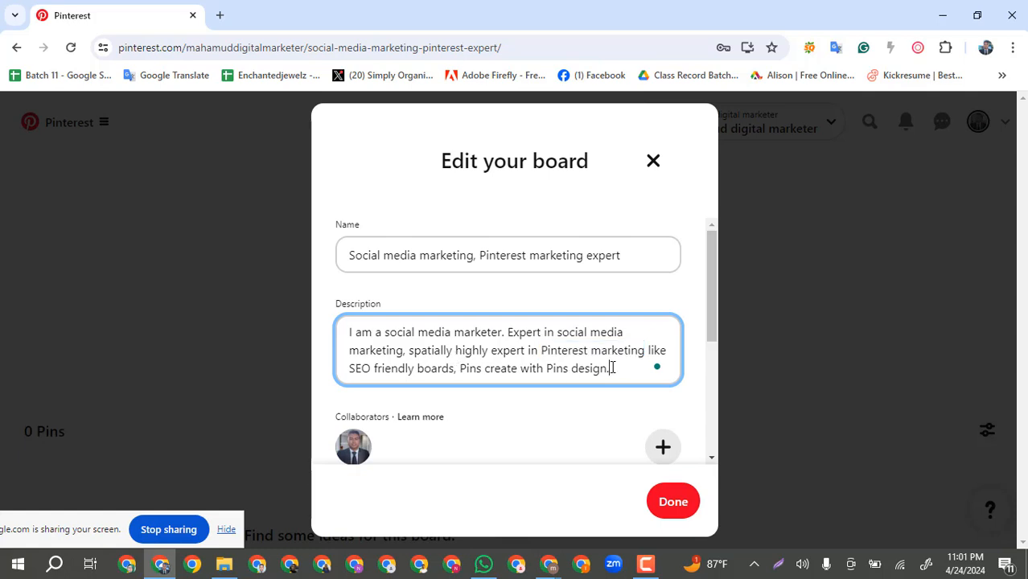
Step: Review the board's collaborator, secrecy and personalization settings and save the edited name and description
{"action": "scroll", "coordinate": [611, 364], "scroll_direction": "down", "scroll_amount": 1}
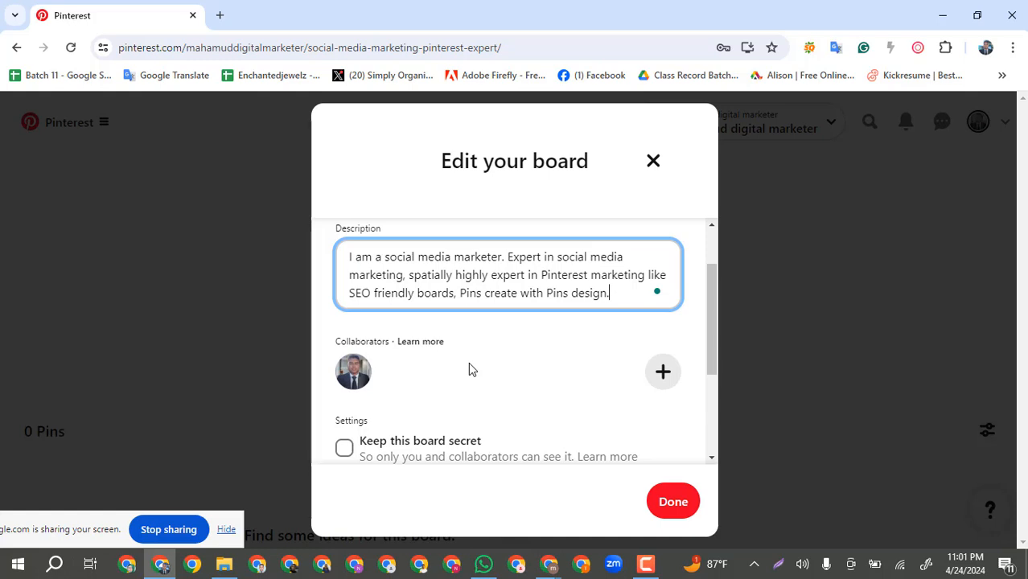
{"action": "scroll", "coordinate": [470, 369], "scroll_direction": "down", "scroll_amount": 1}
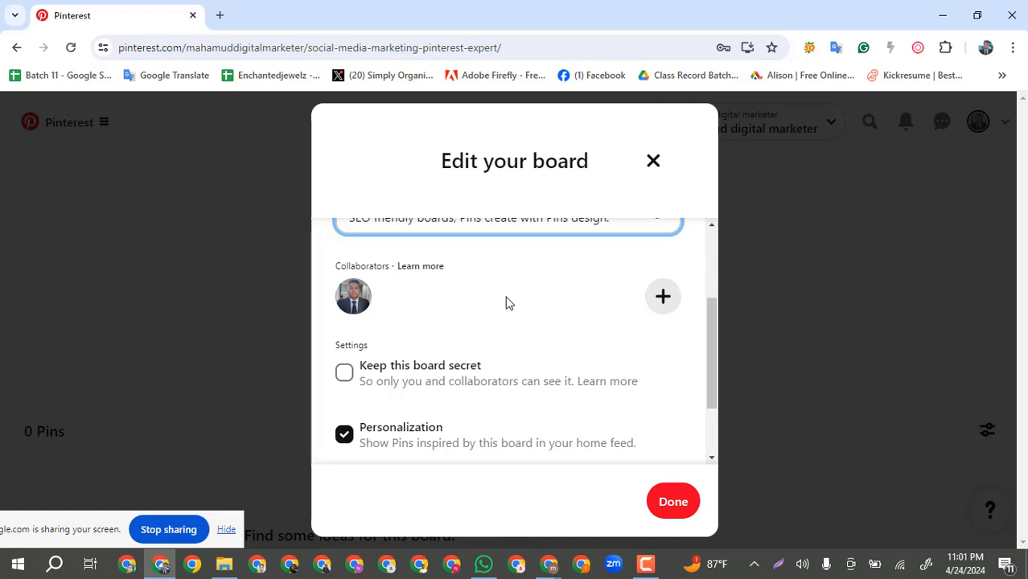
{"action": "scroll", "coordinate": [506, 303], "scroll_direction": "up", "scroll_amount": 2}
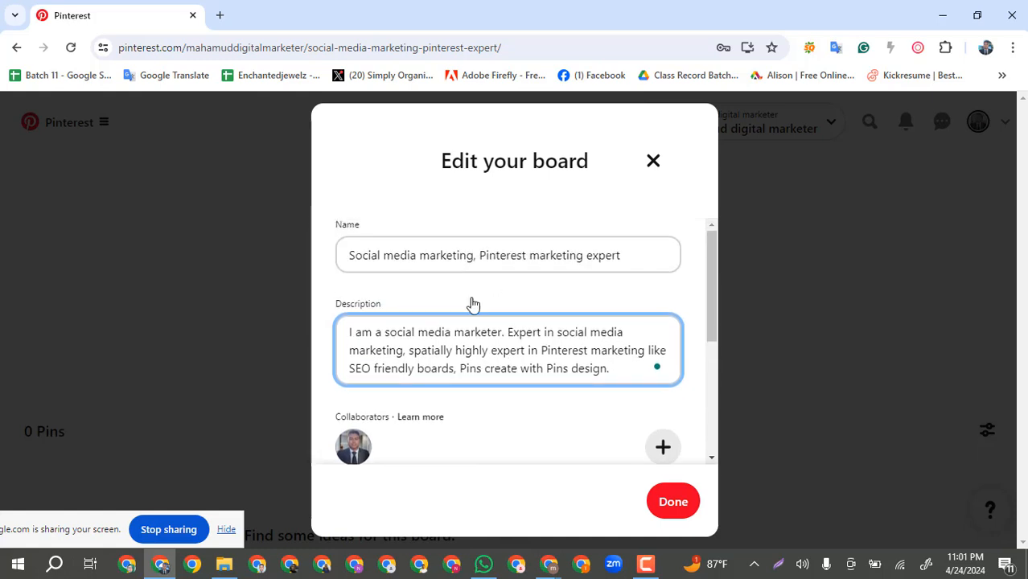
{"action": "scroll", "coordinate": [505, 340], "scroll_direction": "down", "scroll_amount": 2}
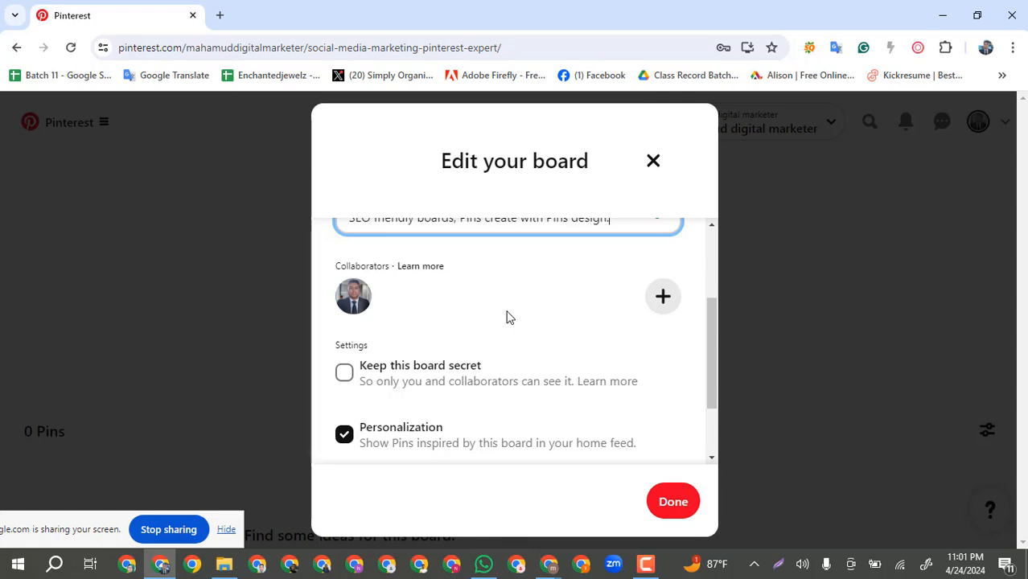
{"action": "scroll", "coordinate": [506, 317], "scroll_direction": "down", "scroll_amount": 1}
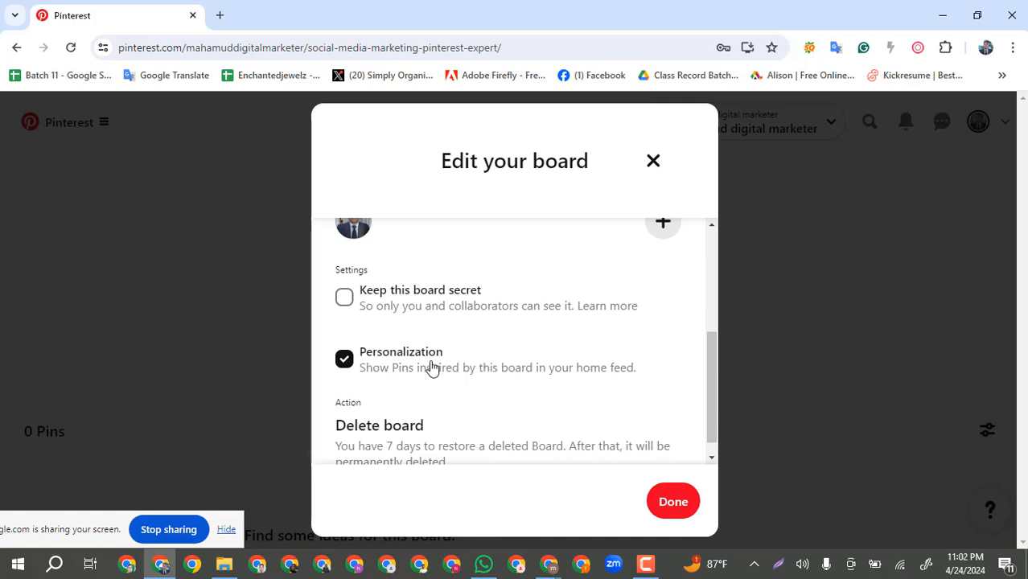
{"action": "scroll", "coordinate": [431, 368], "scroll_direction": "down", "scroll_amount": 1}
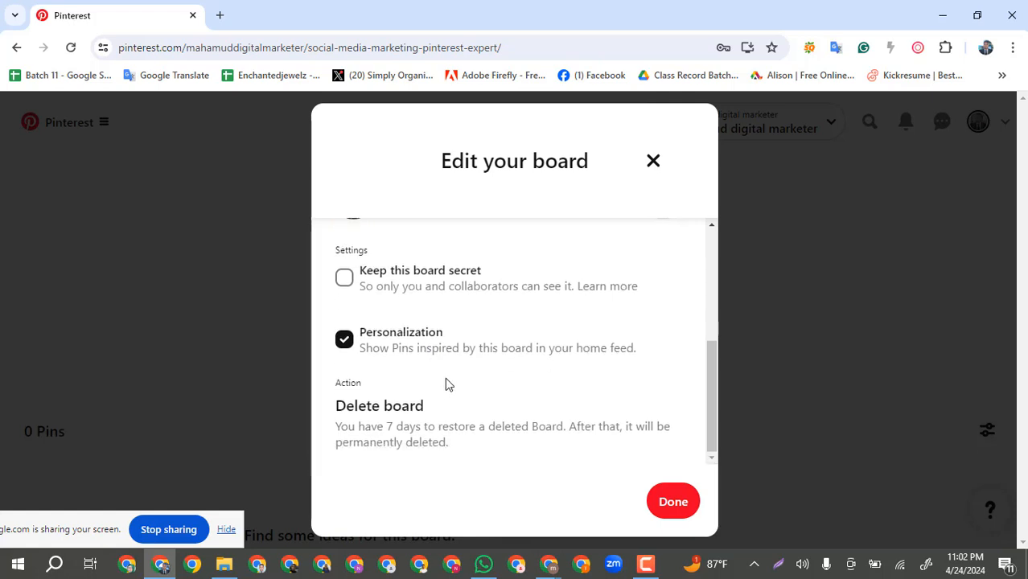
{"action": "scroll", "coordinate": [445, 377], "scroll_direction": "up", "scroll_amount": 3}
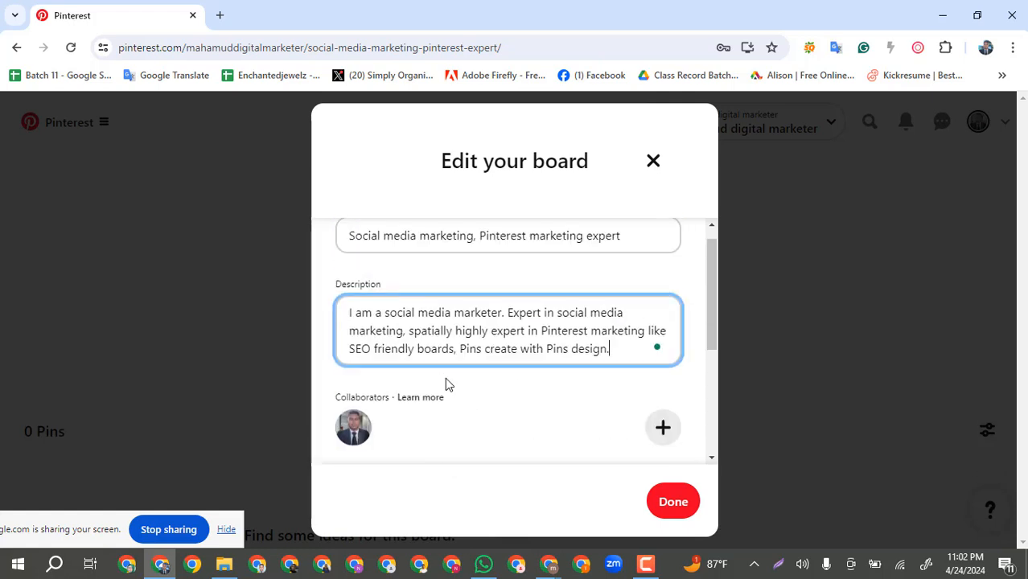
{"action": "scroll", "coordinate": [445, 377], "scroll_direction": "down", "scroll_amount": 3}
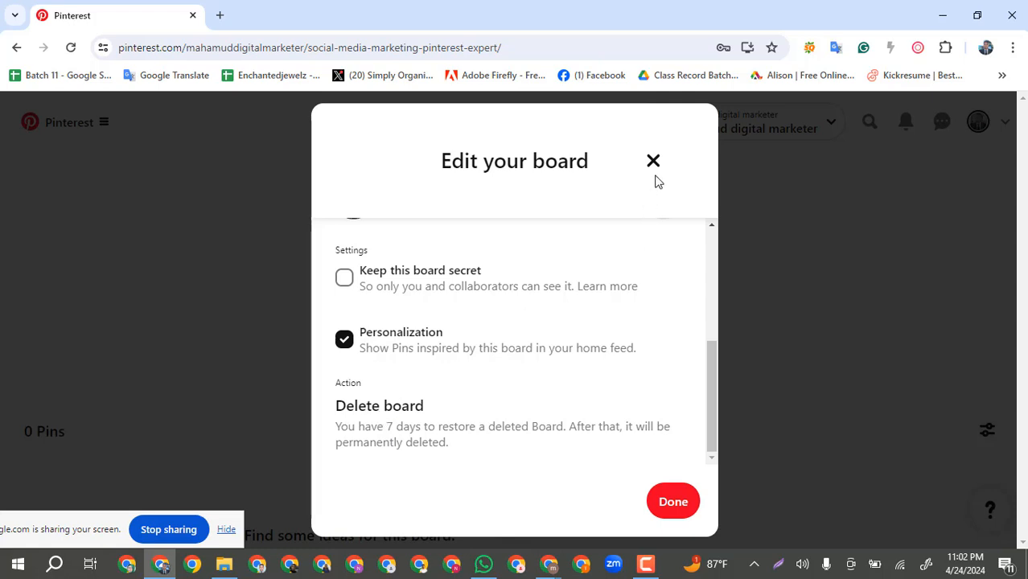
{"action": "scroll", "coordinate": [604, 271], "scroll_direction": "up", "scroll_amount": 5}
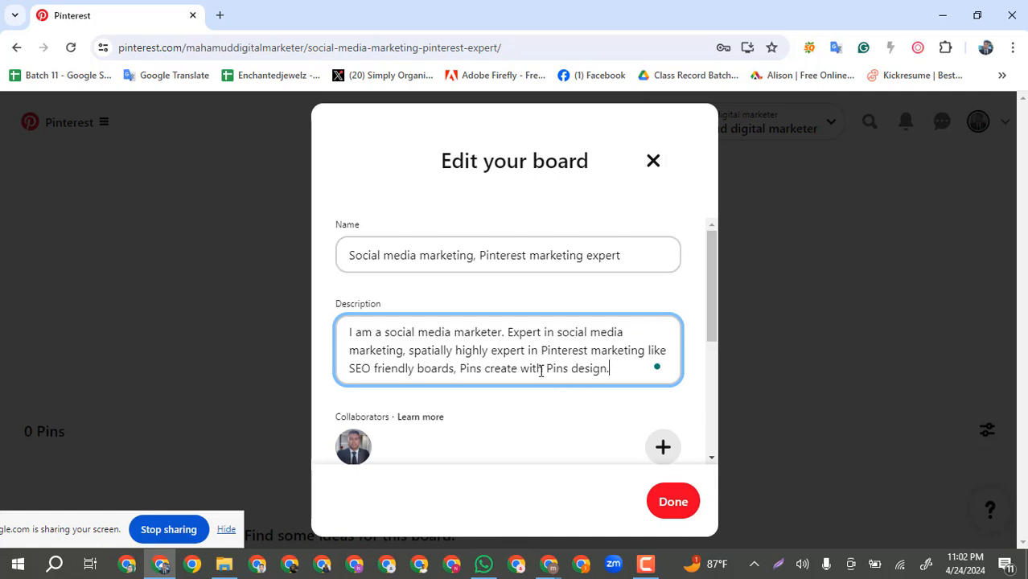
{"action": "scroll", "coordinate": [539, 366], "scroll_direction": "down", "scroll_amount": 5}
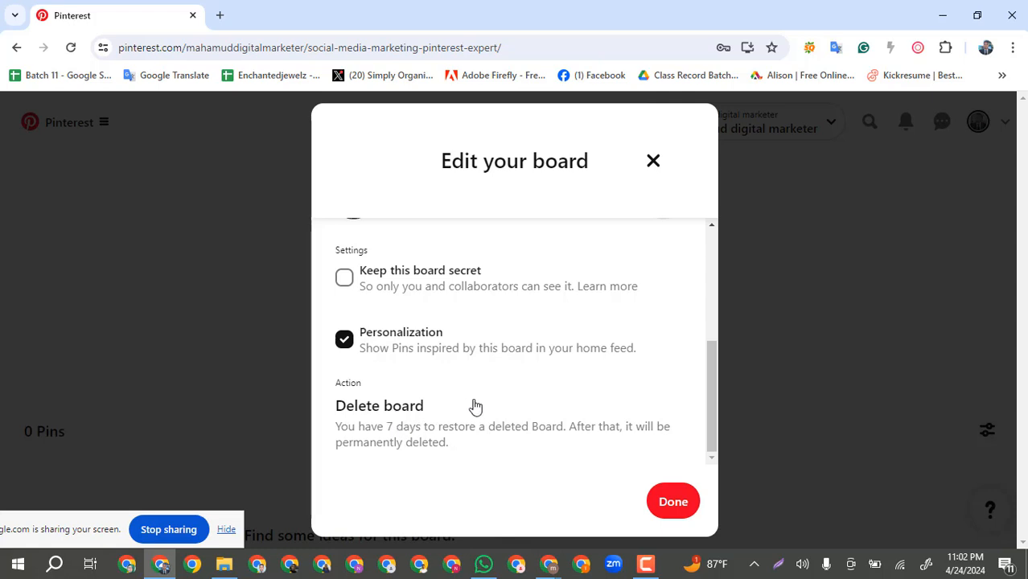
{"action": "left_click", "coordinate": [675, 504]}
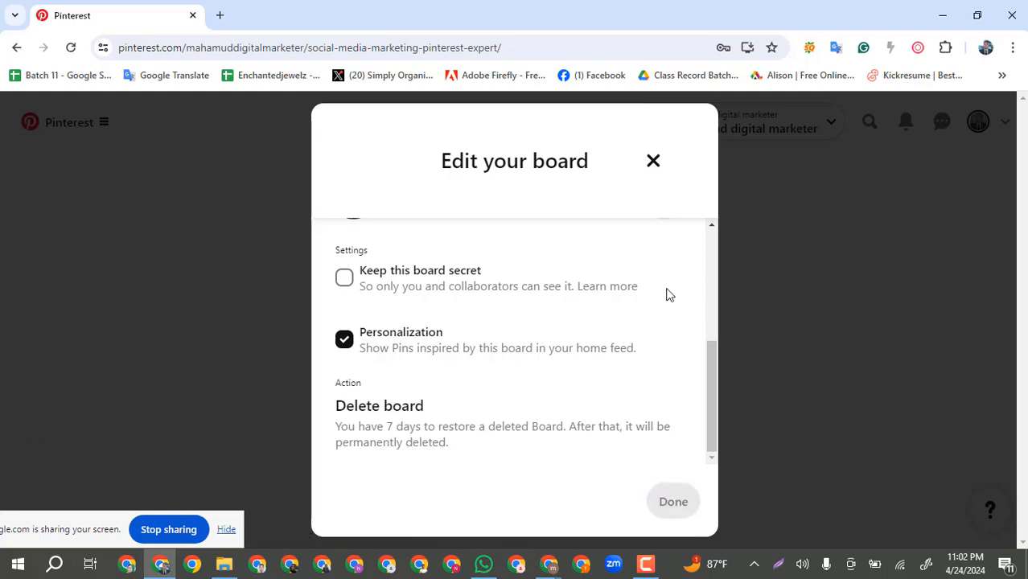
Step: Examine the saved board's page, including its name, description, Pins area and suggested ideas
{"action": "scroll", "coordinate": [666, 295], "scroll_direction": "down", "scroll_amount": 3}
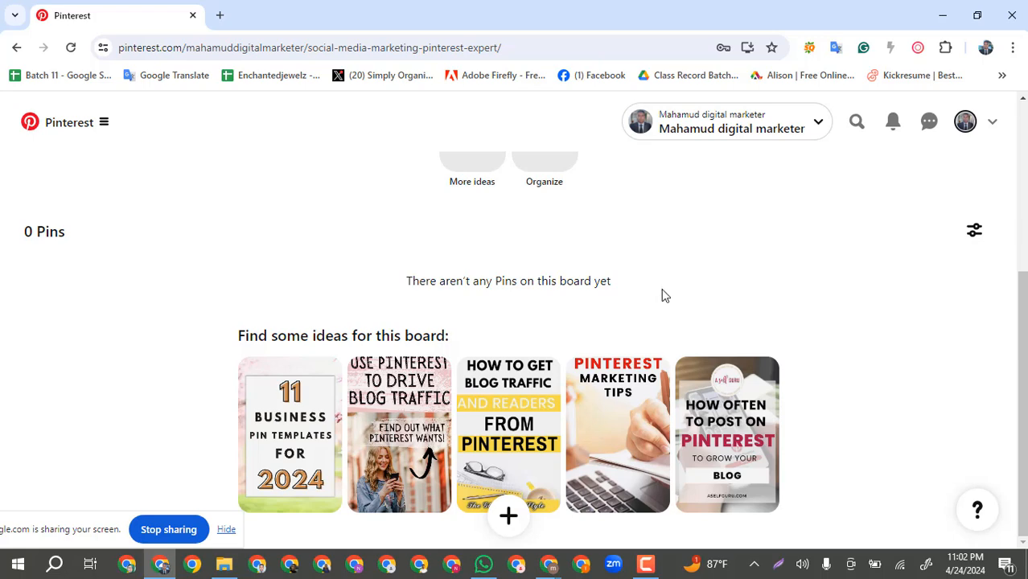
{"action": "scroll", "coordinate": [664, 295], "scroll_direction": "up", "scroll_amount": 3}
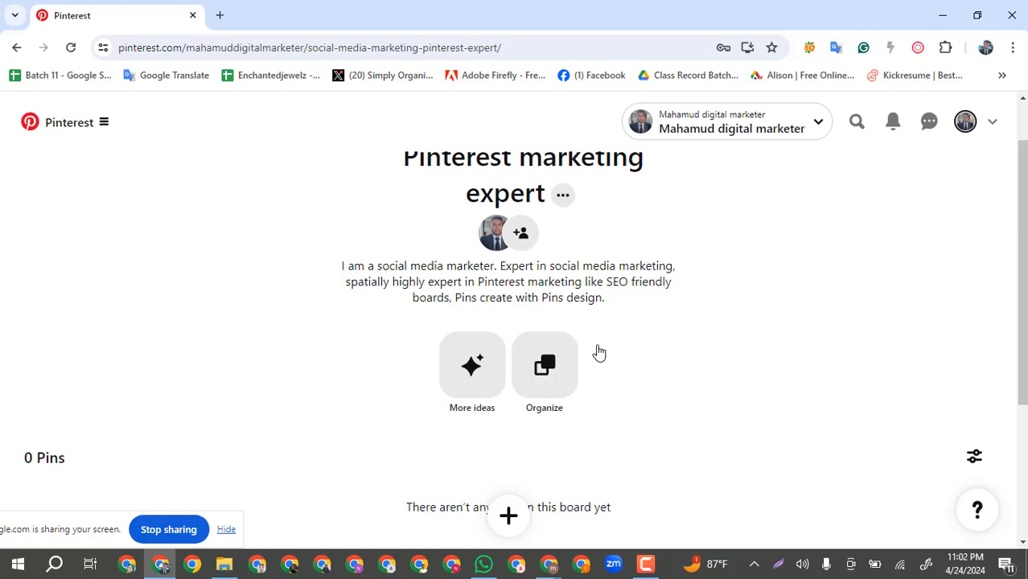
{"action": "scroll", "coordinate": [640, 323], "scroll_direction": "up", "scroll_amount": 1}
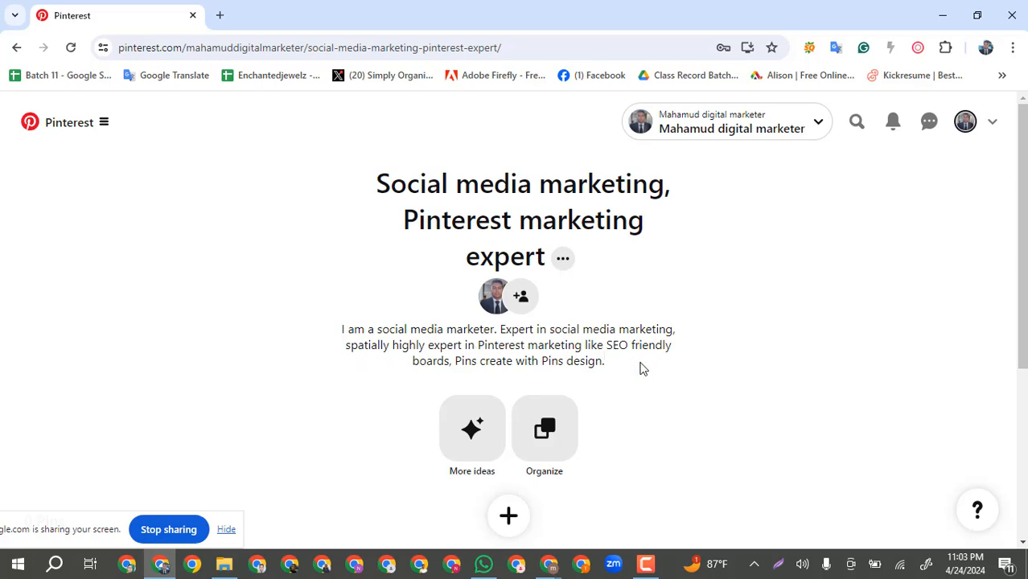
{"action": "scroll", "coordinate": [641, 370], "scroll_direction": "down", "scroll_amount": 3}
{"action": "scroll", "coordinate": [649, 344], "scroll_direction": "down", "scroll_amount": 1}
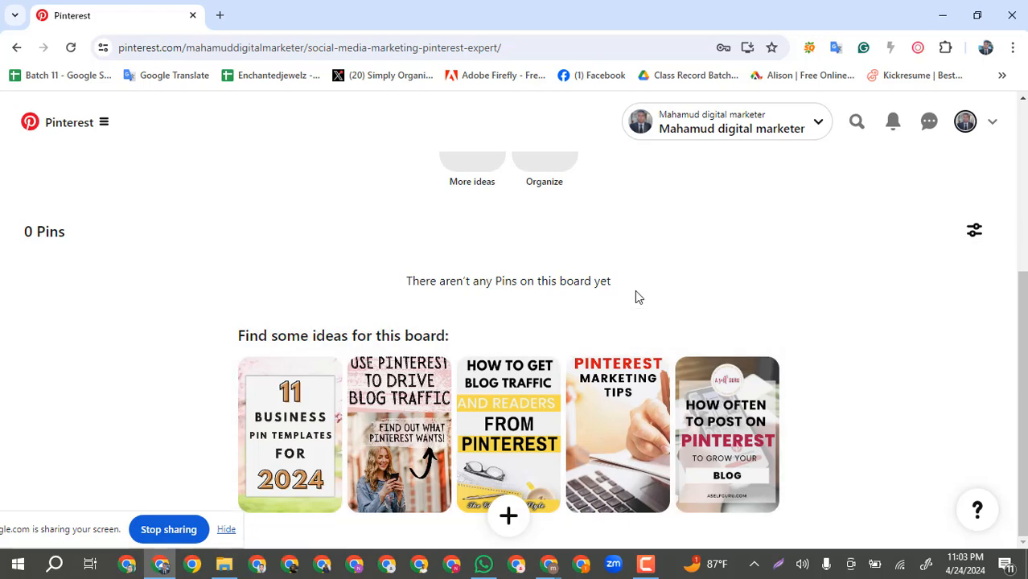
{"action": "scroll", "coordinate": [636, 295], "scroll_direction": "up", "scroll_amount": 4}
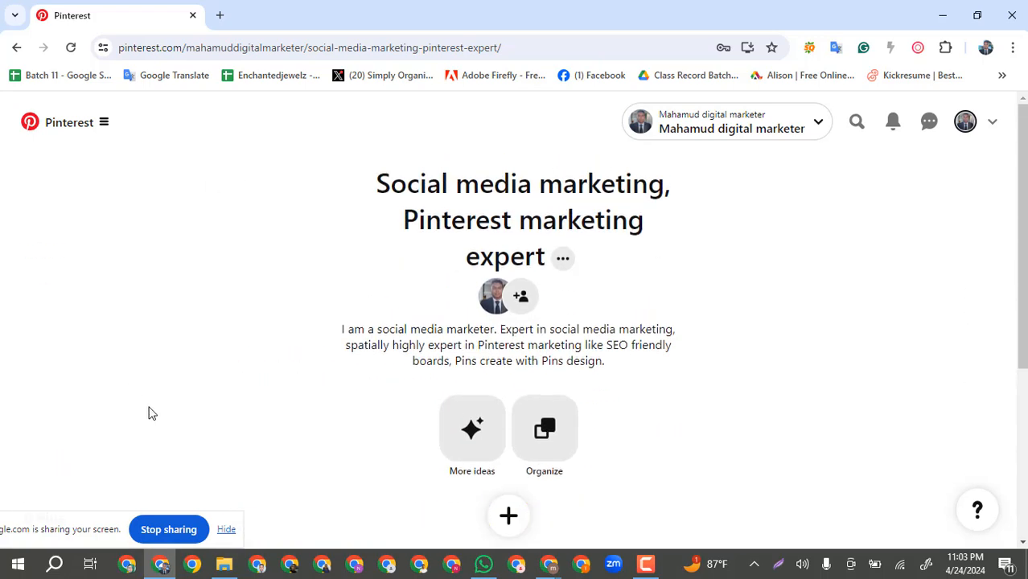
Step: Open the business profile and view the social media marketing board from its saved boards
{"action": "left_click", "coordinate": [966, 122]}
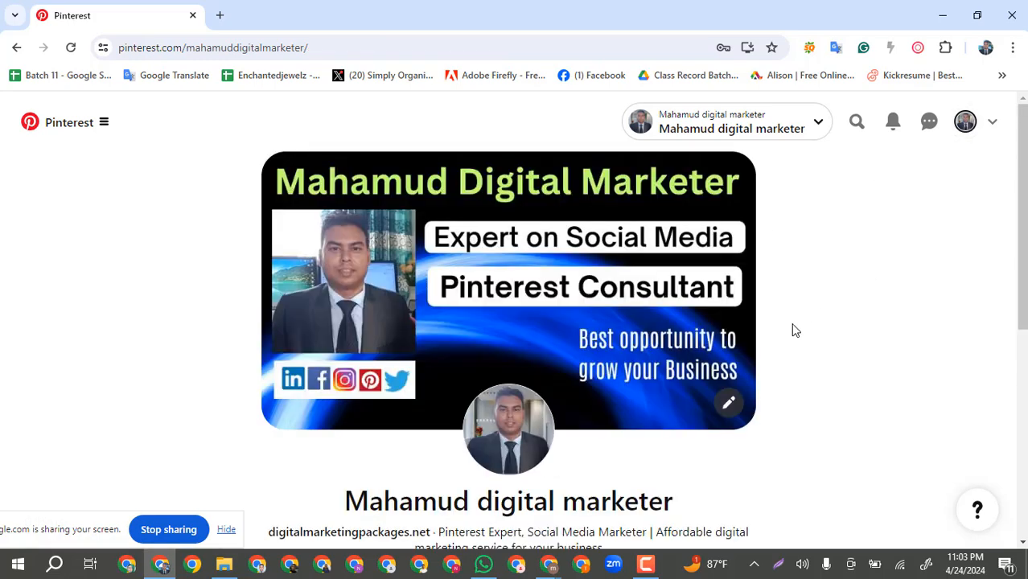
{"action": "scroll", "coordinate": [794, 330], "scroll_direction": "down", "scroll_amount": 5}
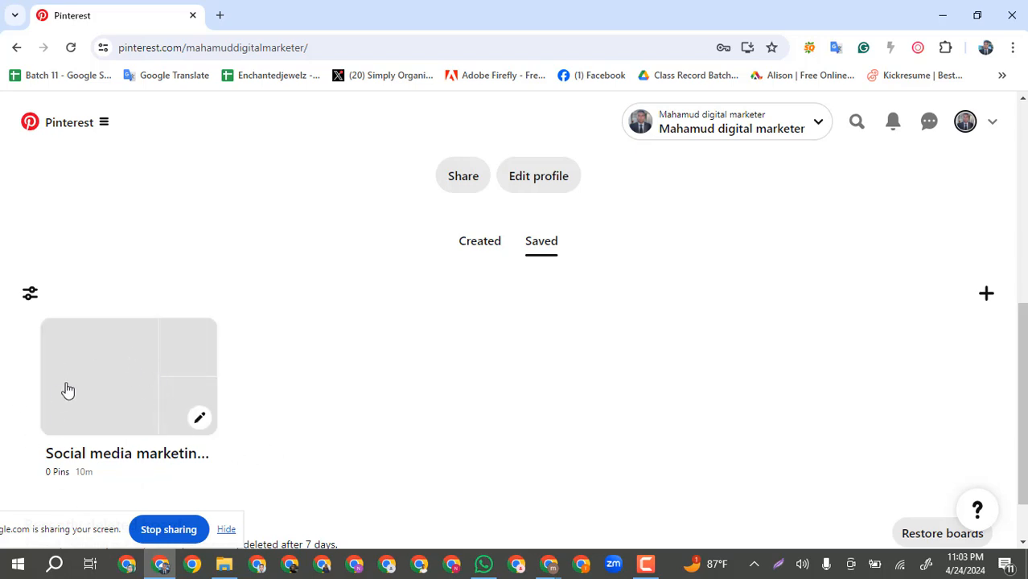
{"action": "left_click", "coordinate": [203, 461]}
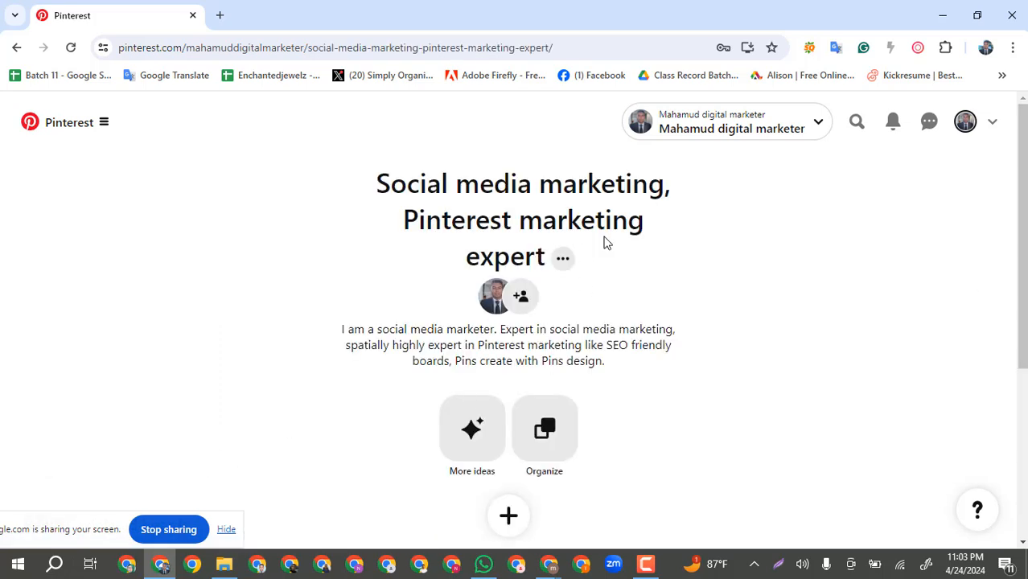
Step: Return to the business profile and look over its cover banner, profile details and saved boards
{"action": "left_click", "coordinate": [965, 120]}
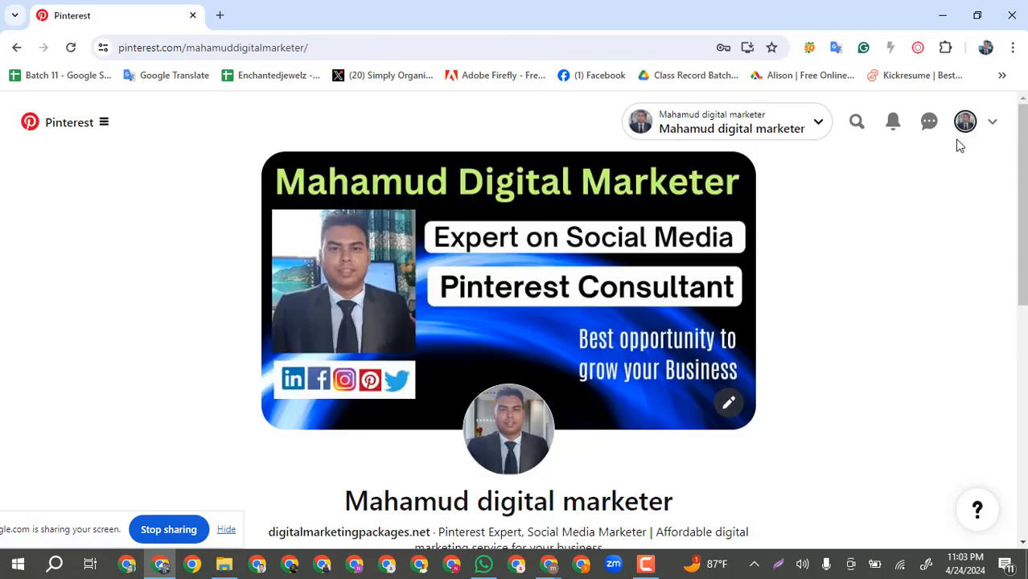
{"action": "scroll", "coordinate": [84, 446], "scroll_direction": "down", "scroll_amount": 5}
{"action": "scroll", "coordinate": [88, 446], "scroll_direction": "down", "scroll_amount": 1}
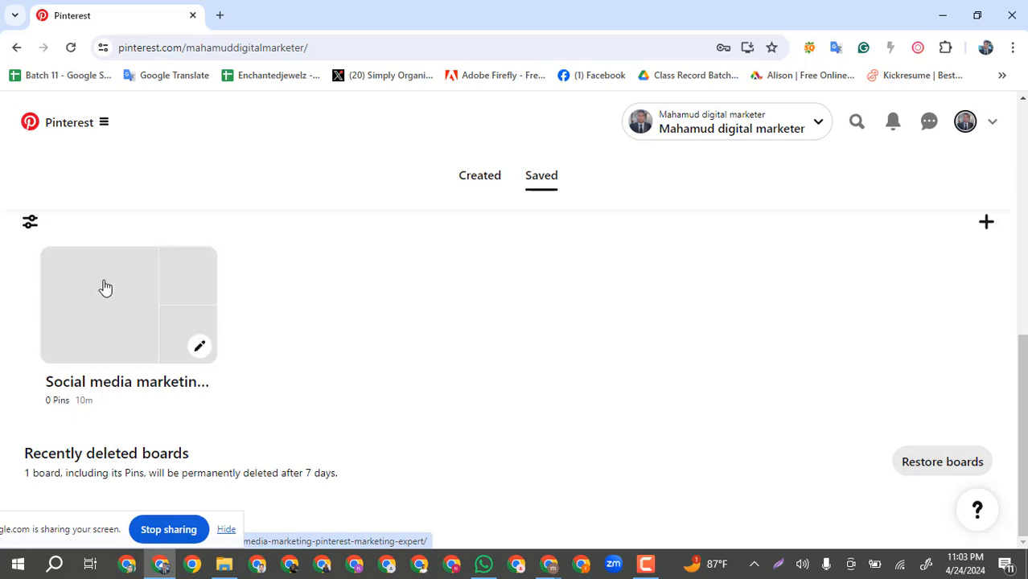
{"action": "scroll", "coordinate": [113, 310], "scroll_direction": "up", "scroll_amount": 1}
{"action": "scroll", "coordinate": [111, 313], "scroll_direction": "up", "scroll_amount": 1}
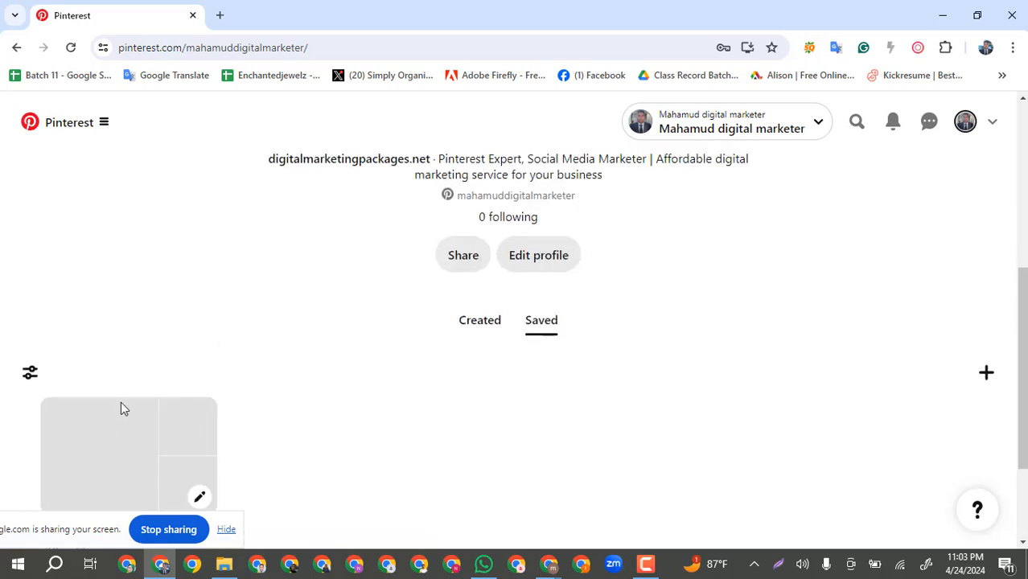
{"action": "scroll", "coordinate": [118, 444], "scroll_direction": "down", "scroll_amount": 1}
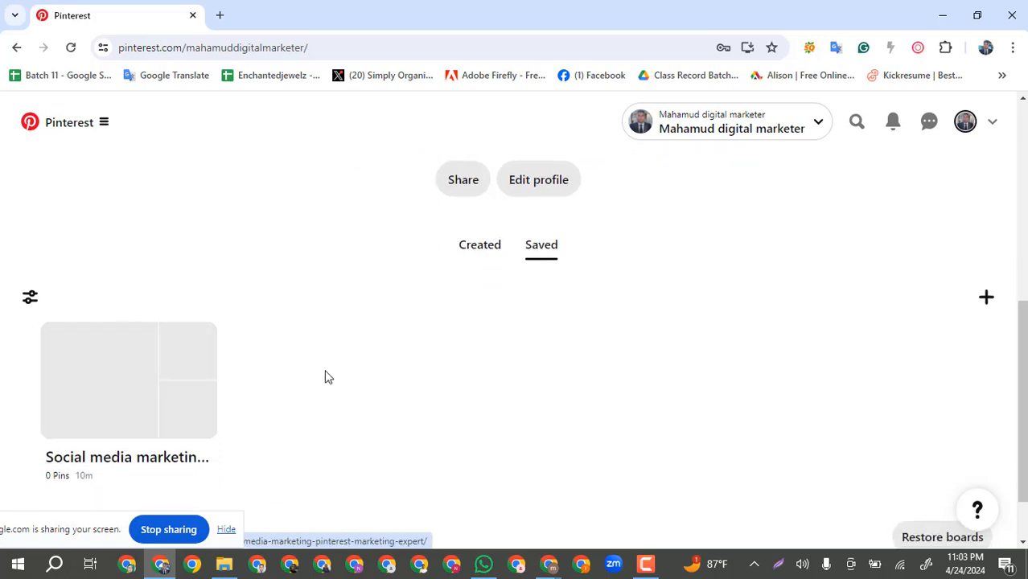
{"action": "scroll", "coordinate": [326, 377], "scroll_direction": "up", "scroll_amount": 2}
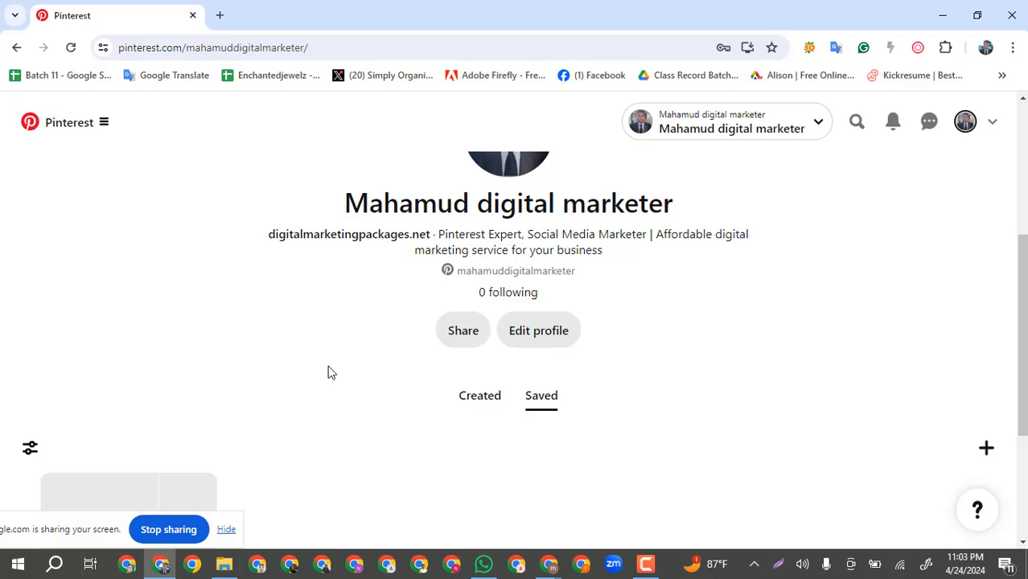
{"action": "scroll", "coordinate": [328, 373], "scroll_direction": "down", "scroll_amount": 1}
{"action": "scroll", "coordinate": [305, 390], "scroll_direction": "up", "scroll_amount": 1}
{"action": "scroll", "coordinate": [304, 390], "scroll_direction": "up", "scroll_amount": 4}
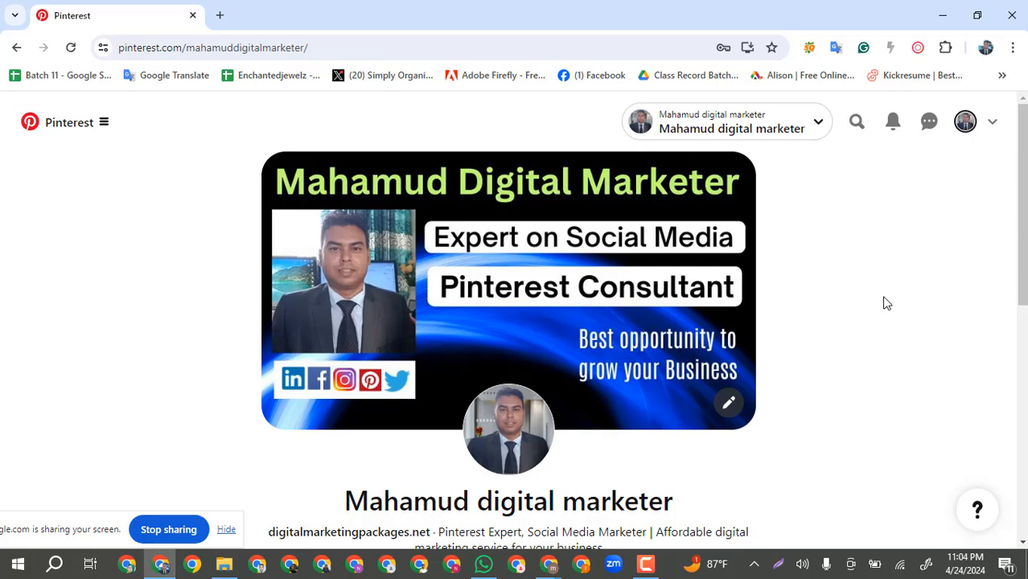
{"action": "scroll", "coordinate": [209, 358], "scroll_direction": "down", "scroll_amount": 5}
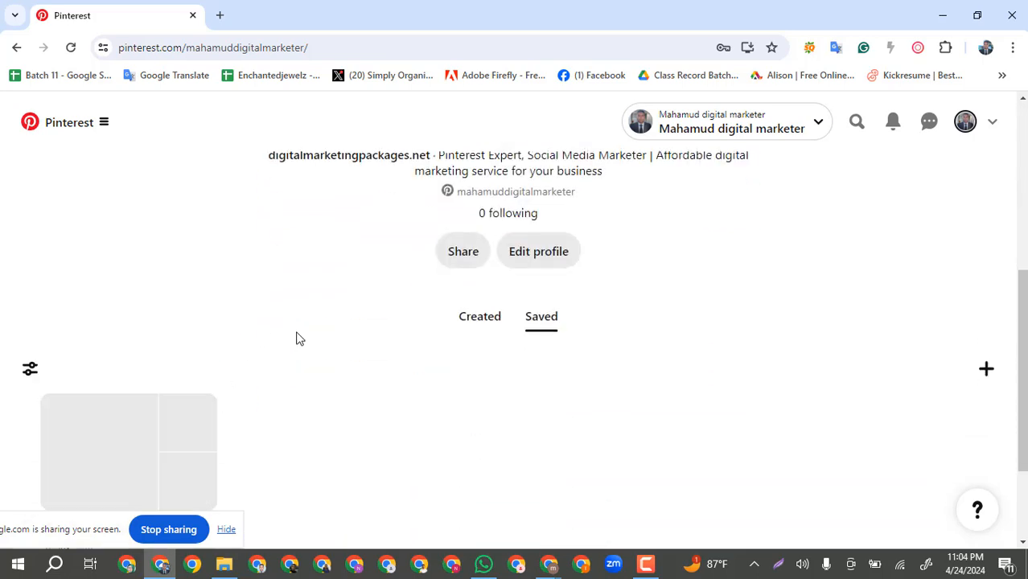
{"action": "scroll", "coordinate": [296, 338], "scroll_direction": "up", "scroll_amount": 5}
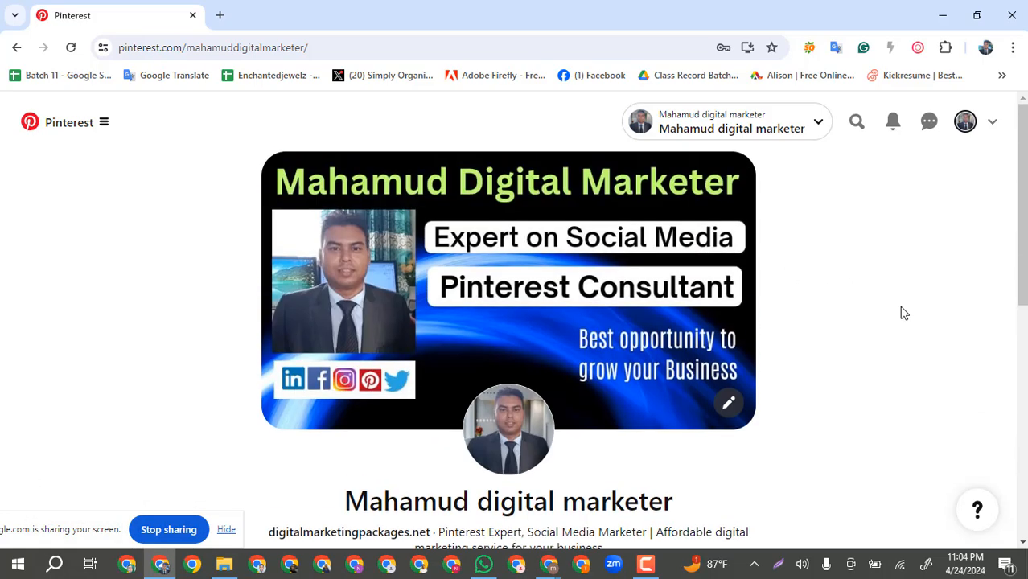
{"action": "scroll", "coordinate": [901, 315], "scroll_direction": "down", "scroll_amount": 6}
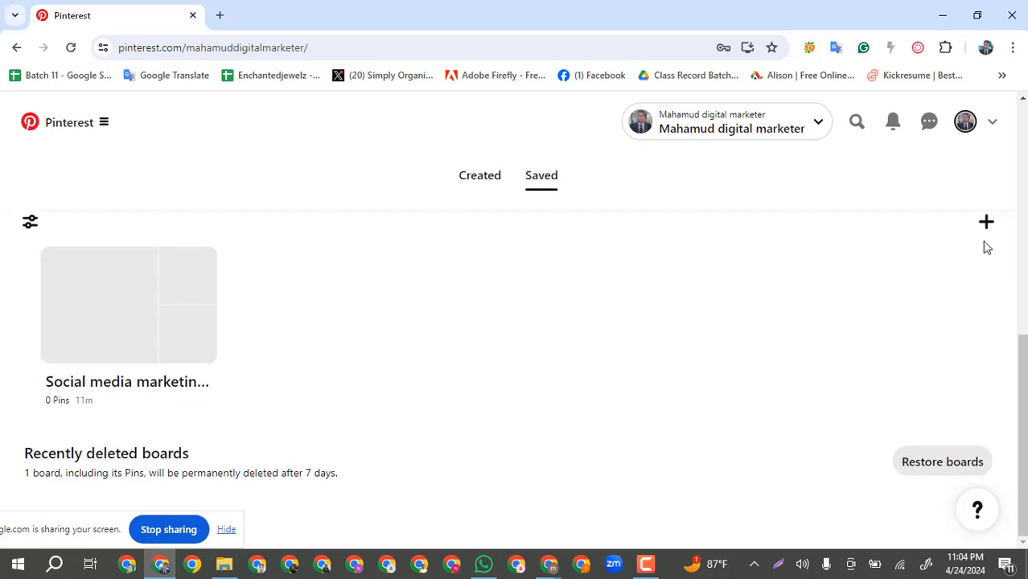
{"action": "left_click", "coordinate": [987, 226]}
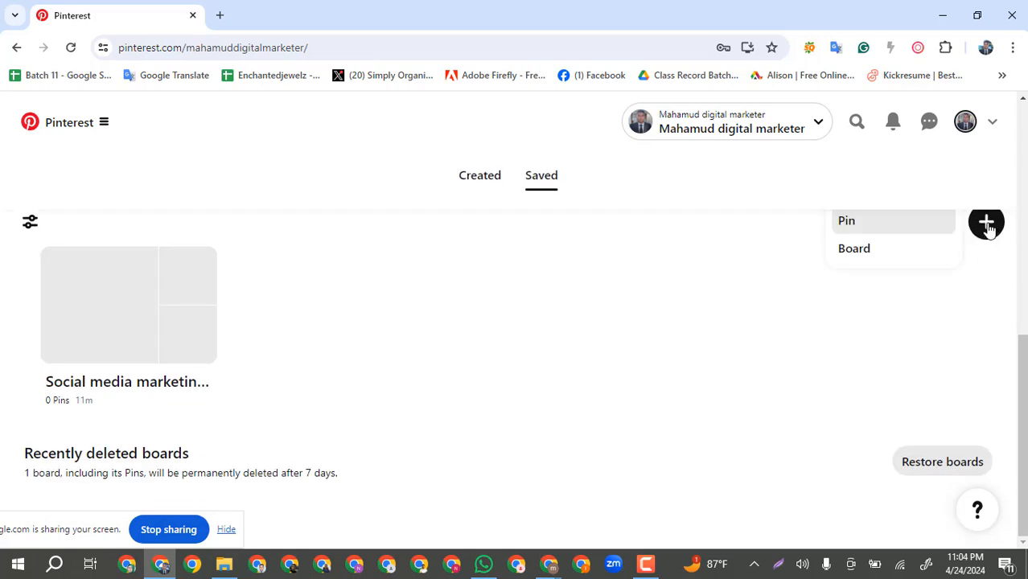
{"action": "left_click", "coordinate": [855, 250]}
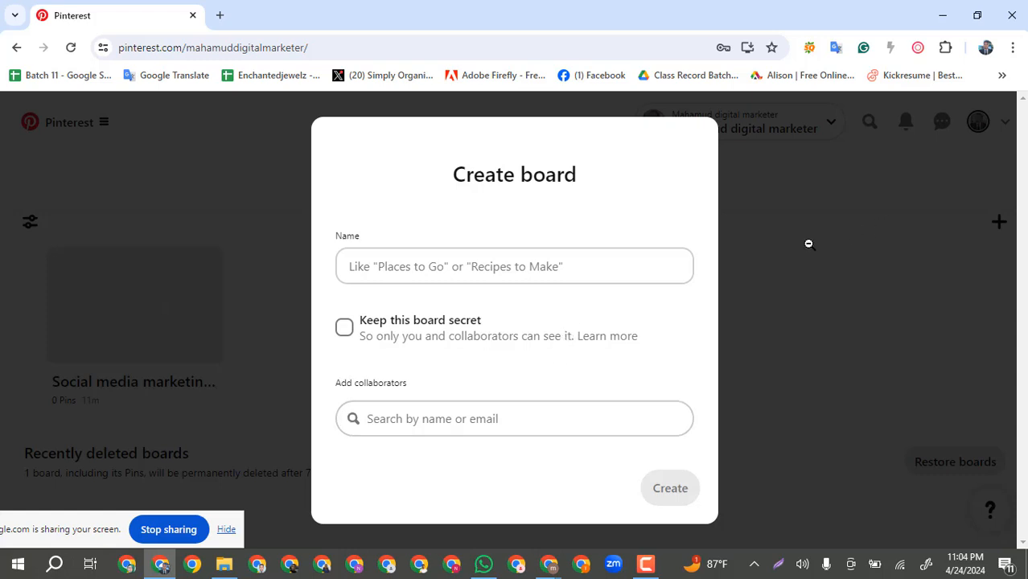
{"action": "left_click", "coordinate": [835, 360]}
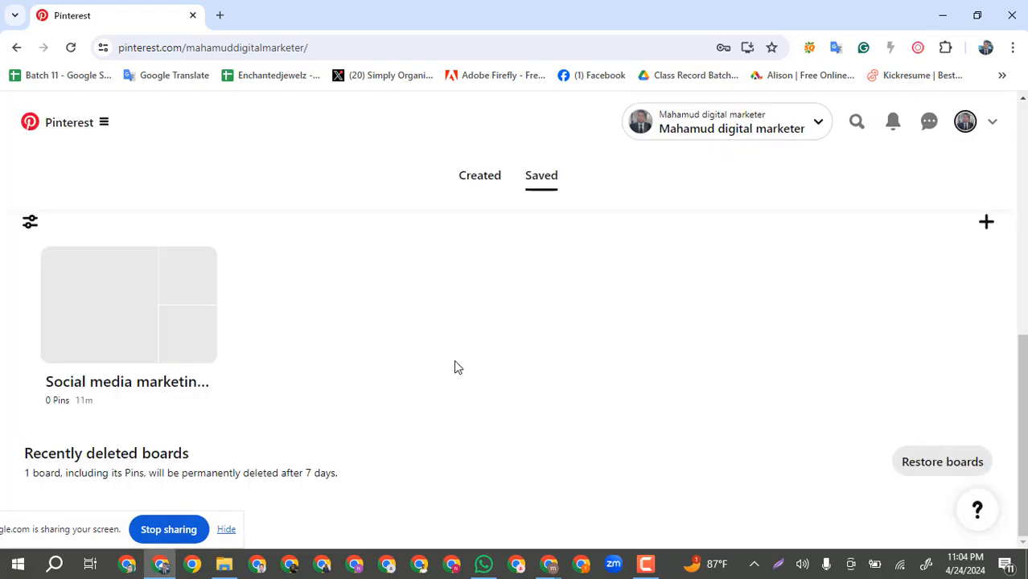
Step: Start creating a new Pin from the profile's saved boards section
{"action": "scroll", "coordinate": [453, 362], "scroll_direction": "up", "scroll_amount": 3}
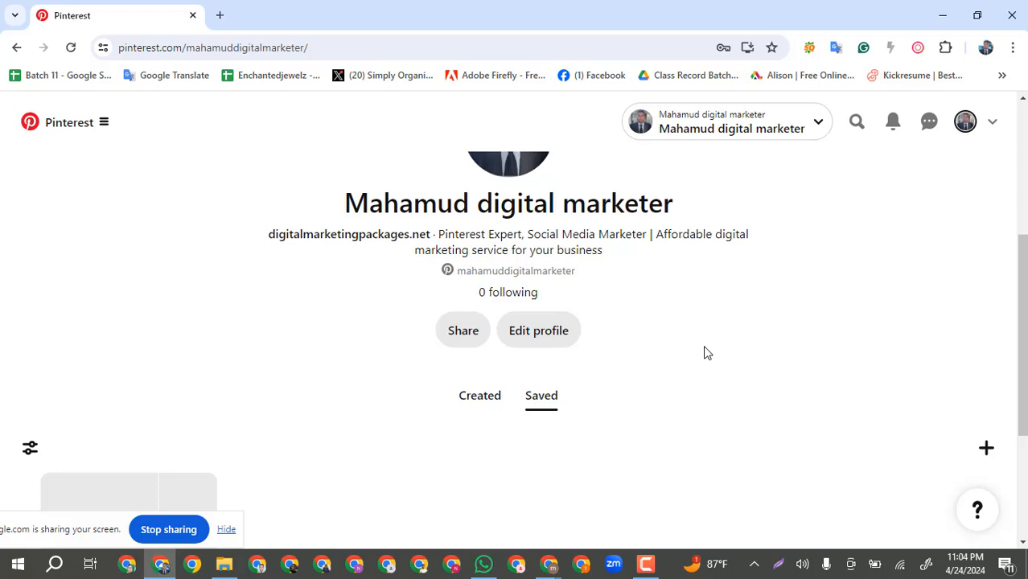
{"action": "scroll", "coordinate": [704, 353], "scroll_direction": "down", "scroll_amount": 2}
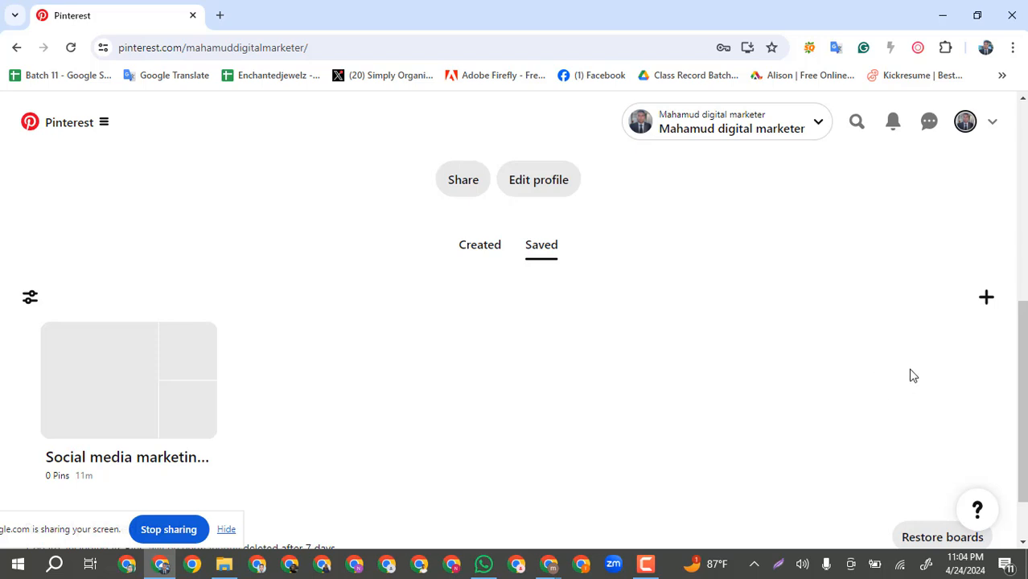
{"action": "left_click", "coordinate": [984, 300]}
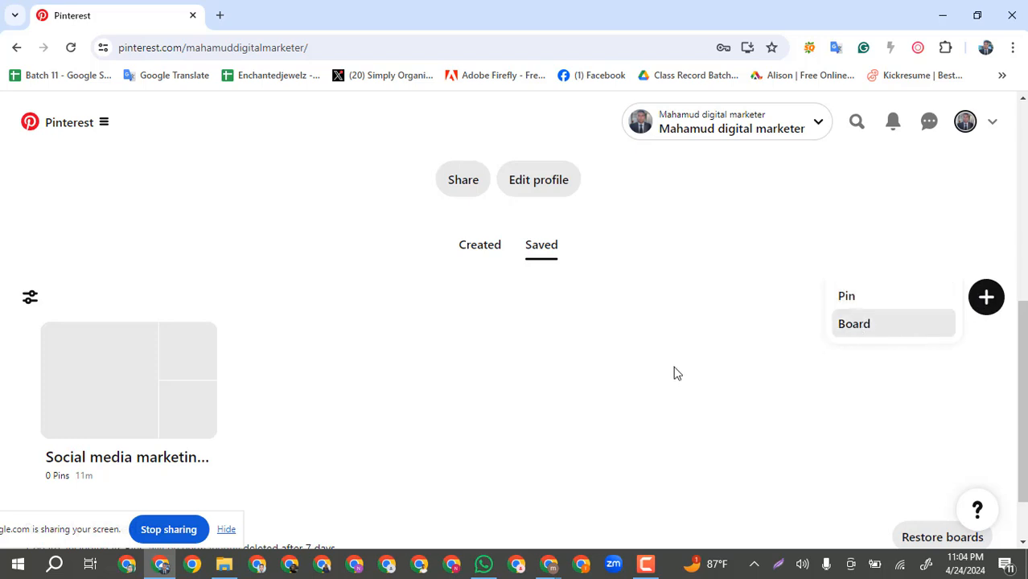
{"action": "left_click", "coordinate": [848, 304]}
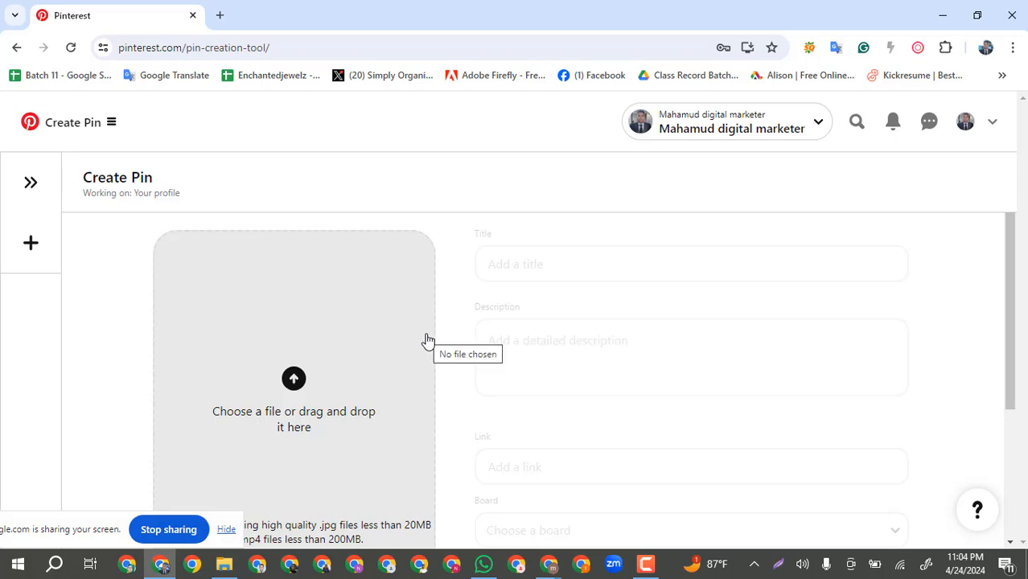
Step: Examine the Pin creation form, including the file upload area, title, description, link, board, tagged topics and publishing options
{"action": "scroll", "coordinate": [426, 340], "scroll_direction": "down", "scroll_amount": 1}
{"action": "scroll", "coordinate": [446, 334], "scroll_direction": "up", "scroll_amount": 1}
{"action": "scroll", "coordinate": [379, 280], "scroll_direction": "down", "scroll_amount": 1}
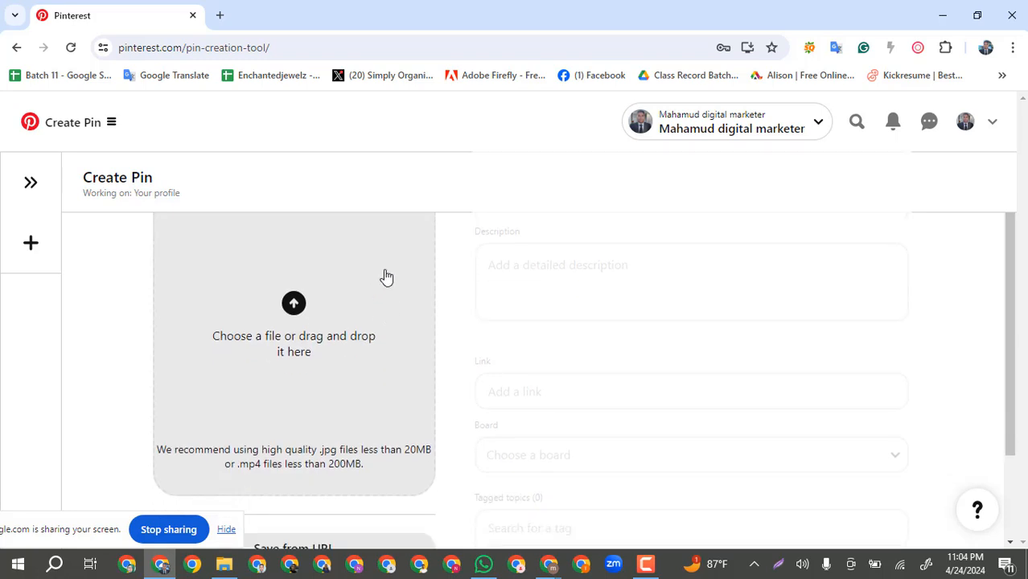
{"action": "scroll", "coordinate": [370, 375], "scroll_direction": "up", "scroll_amount": 1}
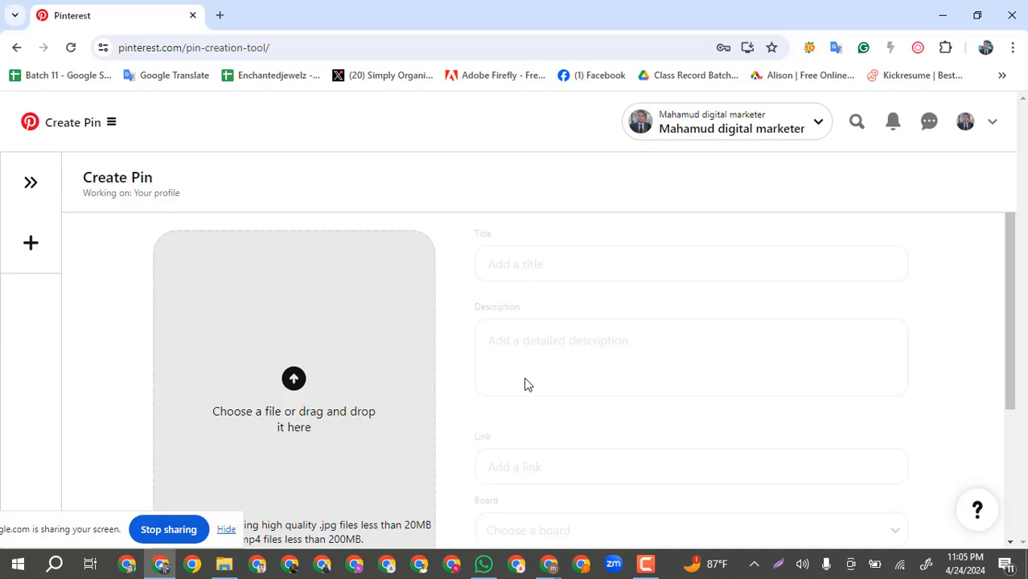
{"action": "scroll", "coordinate": [635, 366], "scroll_direction": "down", "scroll_amount": 1}
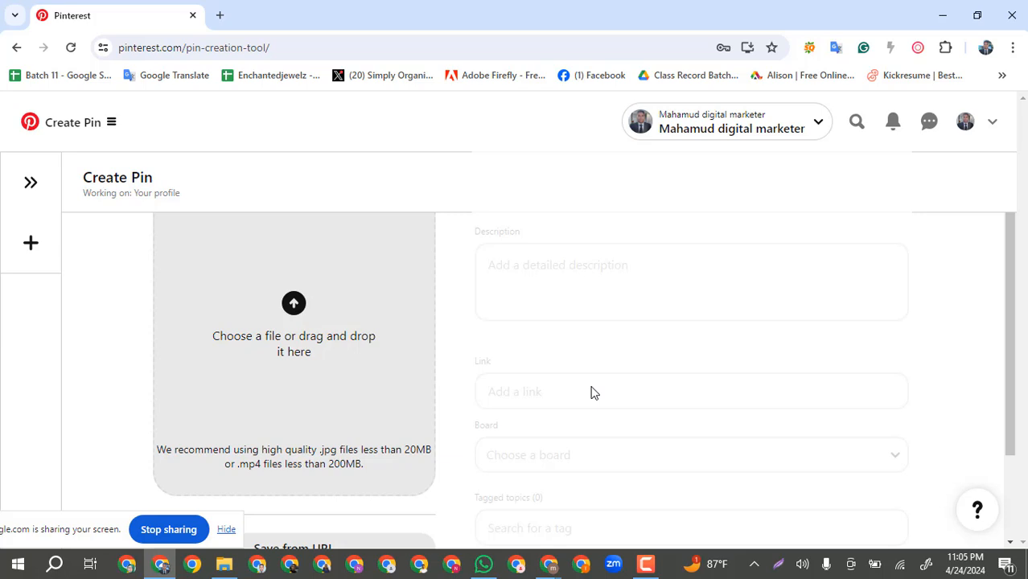
{"action": "scroll", "coordinate": [591, 392], "scroll_direction": "down", "scroll_amount": 2}
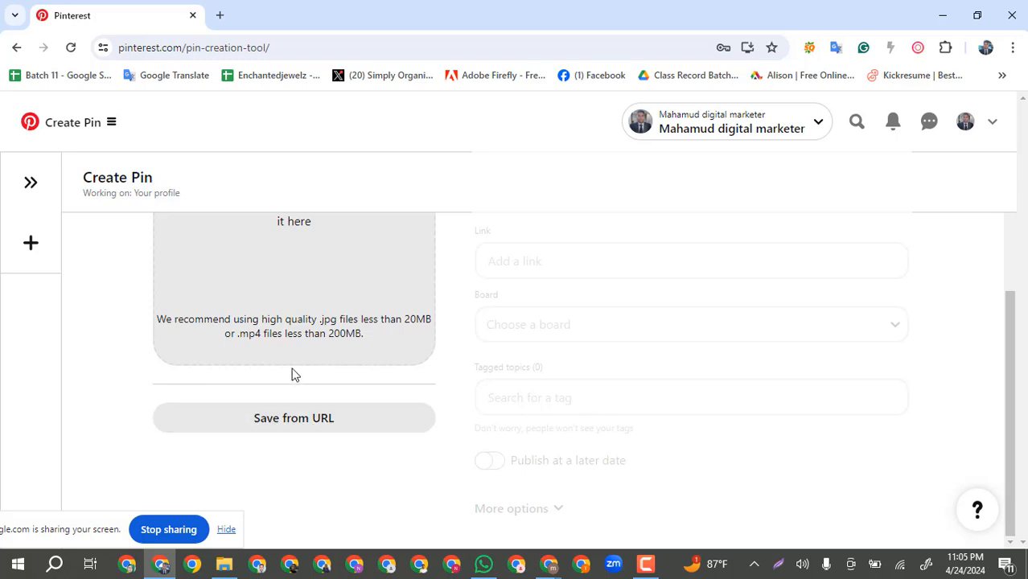
{"action": "scroll", "coordinate": [294, 376], "scroll_direction": "up", "scroll_amount": 3}
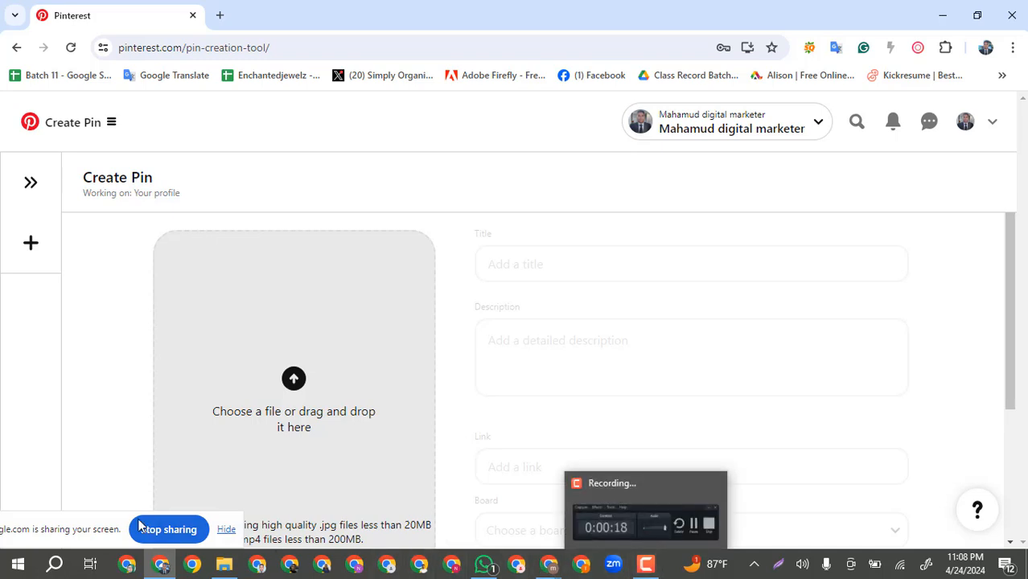
Step: Stop sharing the screen and switch to the screen recorder's controls
{"action": "left_click", "coordinate": [168, 529]}
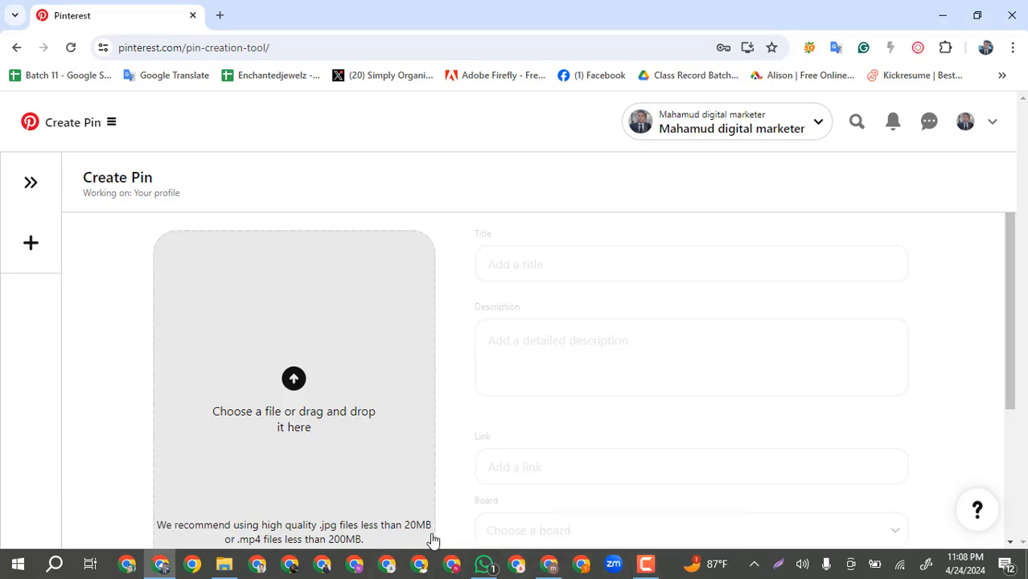
{"action": "left_click", "coordinate": [643, 568]}
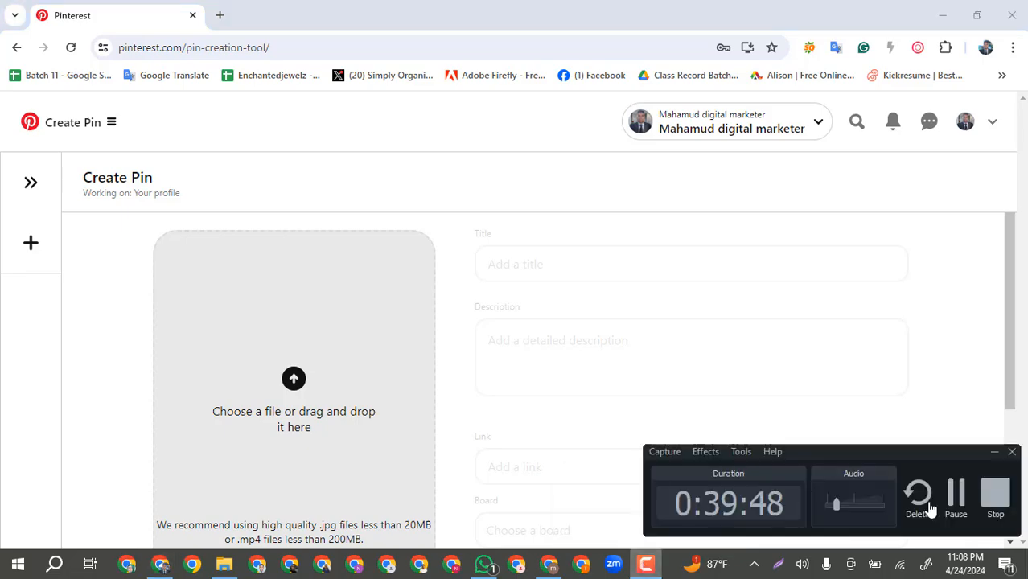